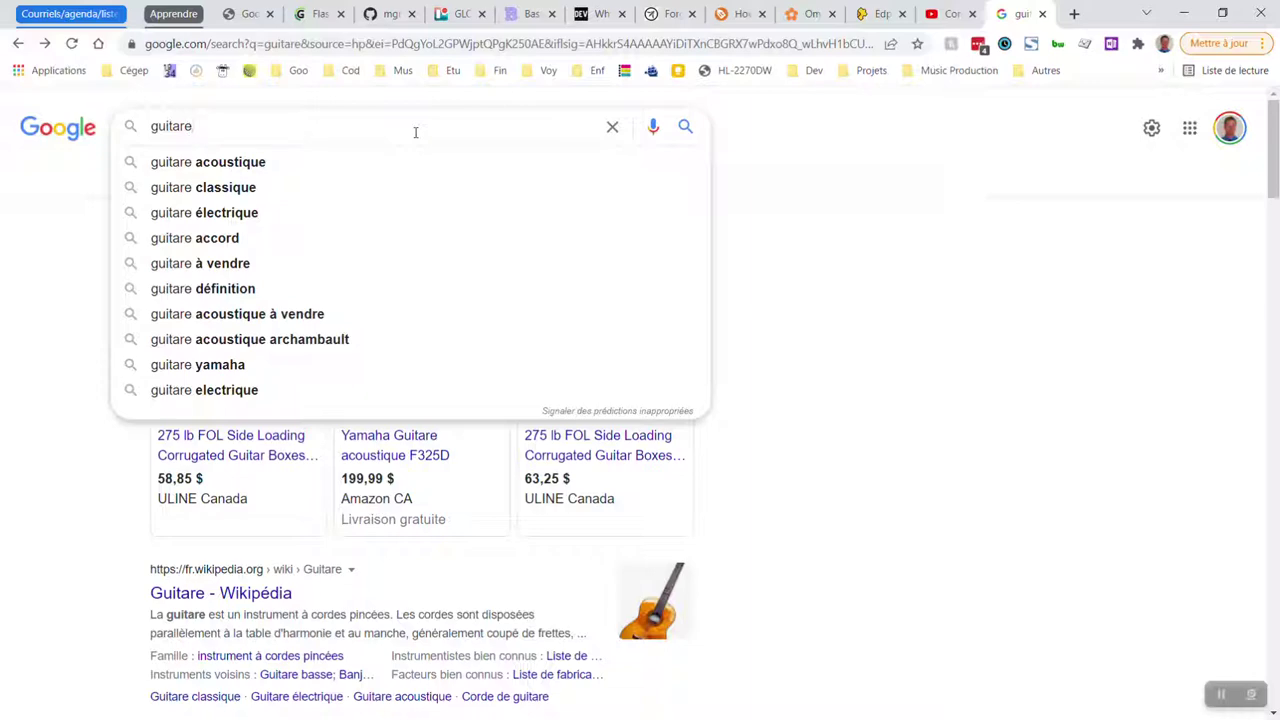
- Load the Google home page and search for "guitare"
left_click(245, 46)
type("go")
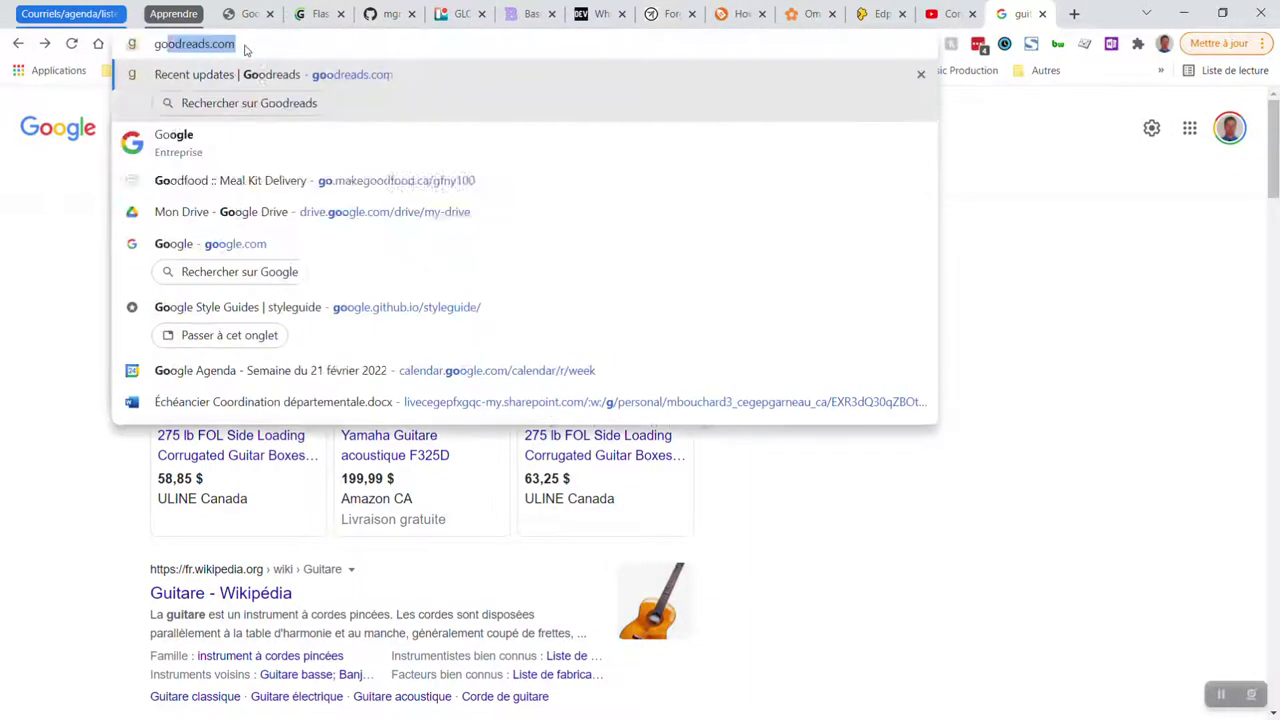
type("ogle")
key("Return")
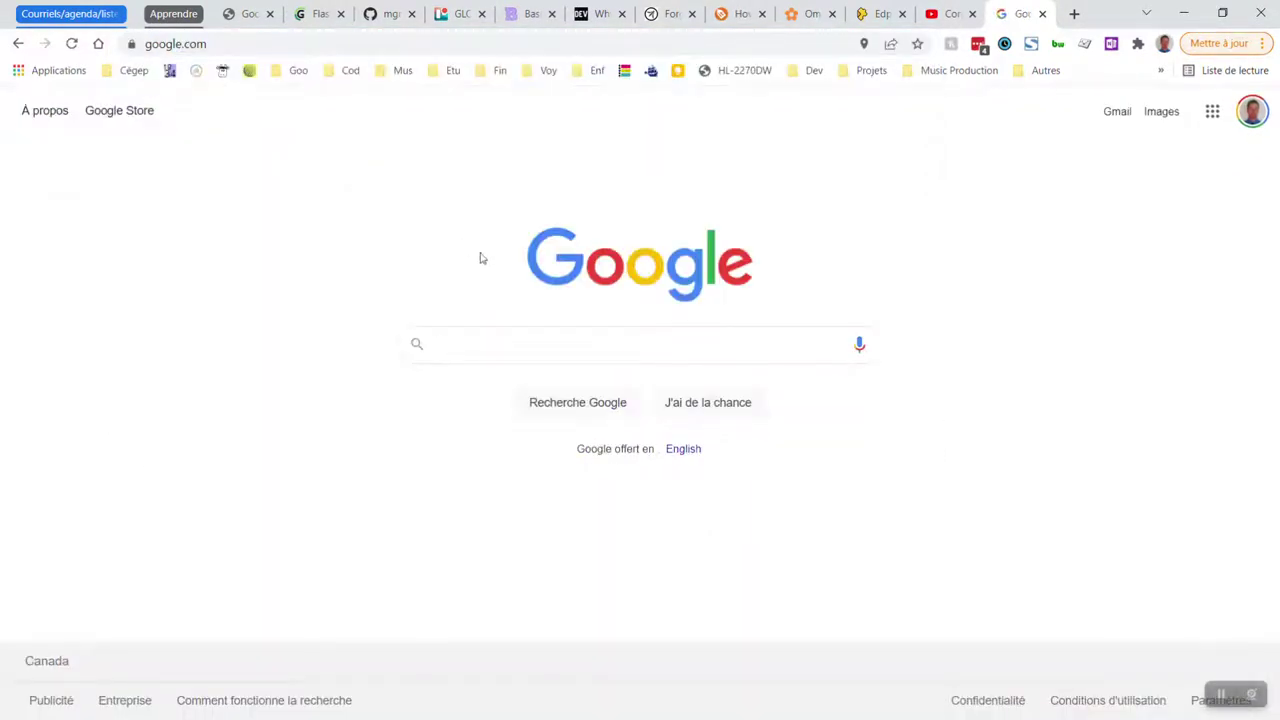
left_click(523, 345)
type("guitare")
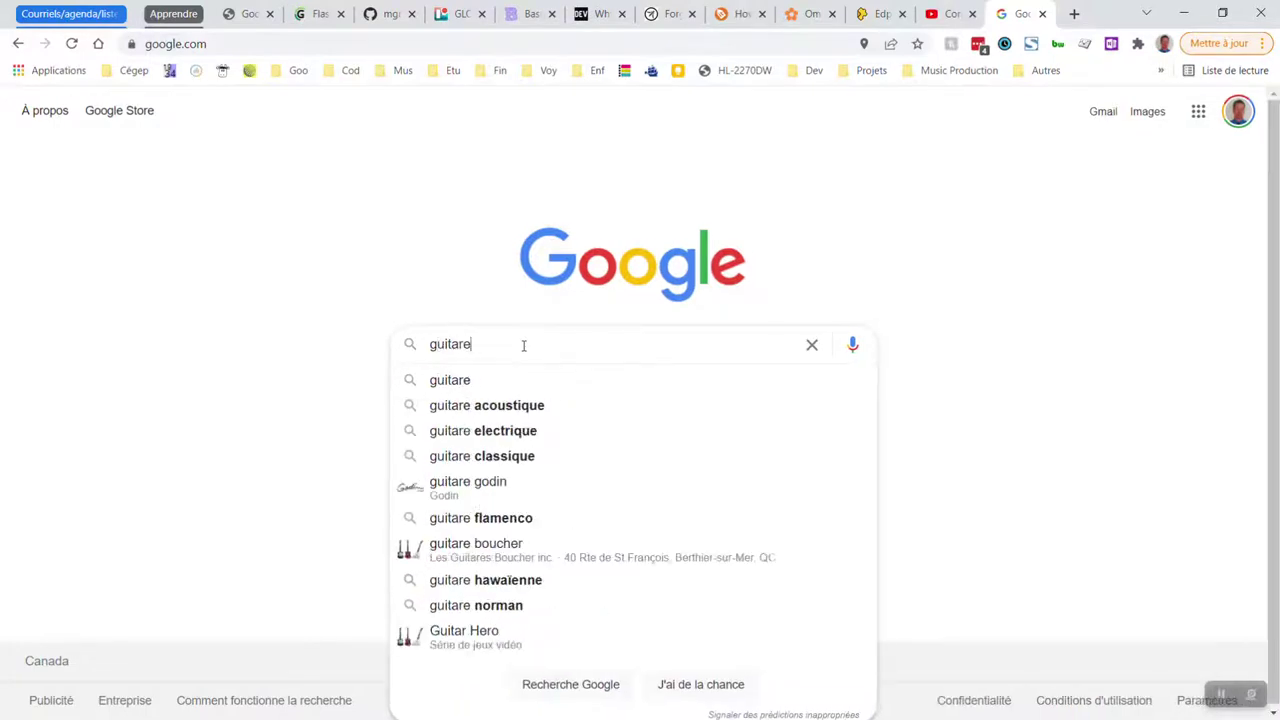
key("Return")
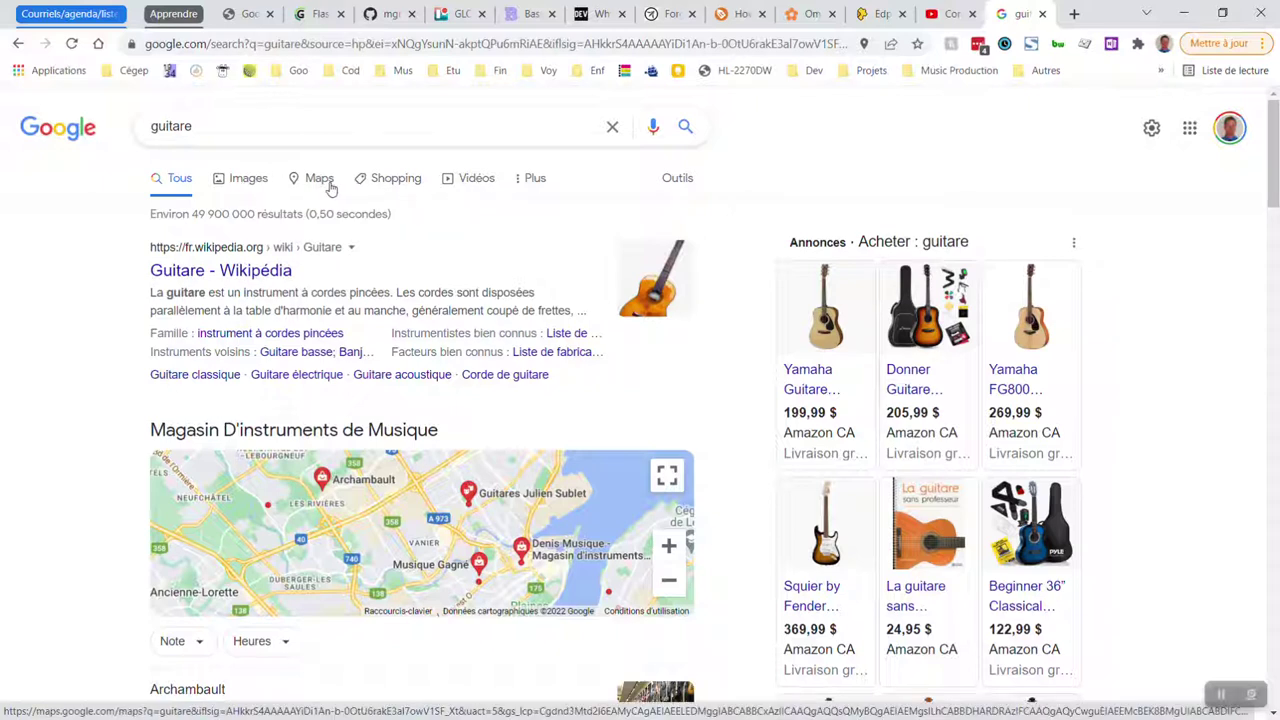
- Show the search tools and examine the language, date and result-type filter options
left_click(678, 183)
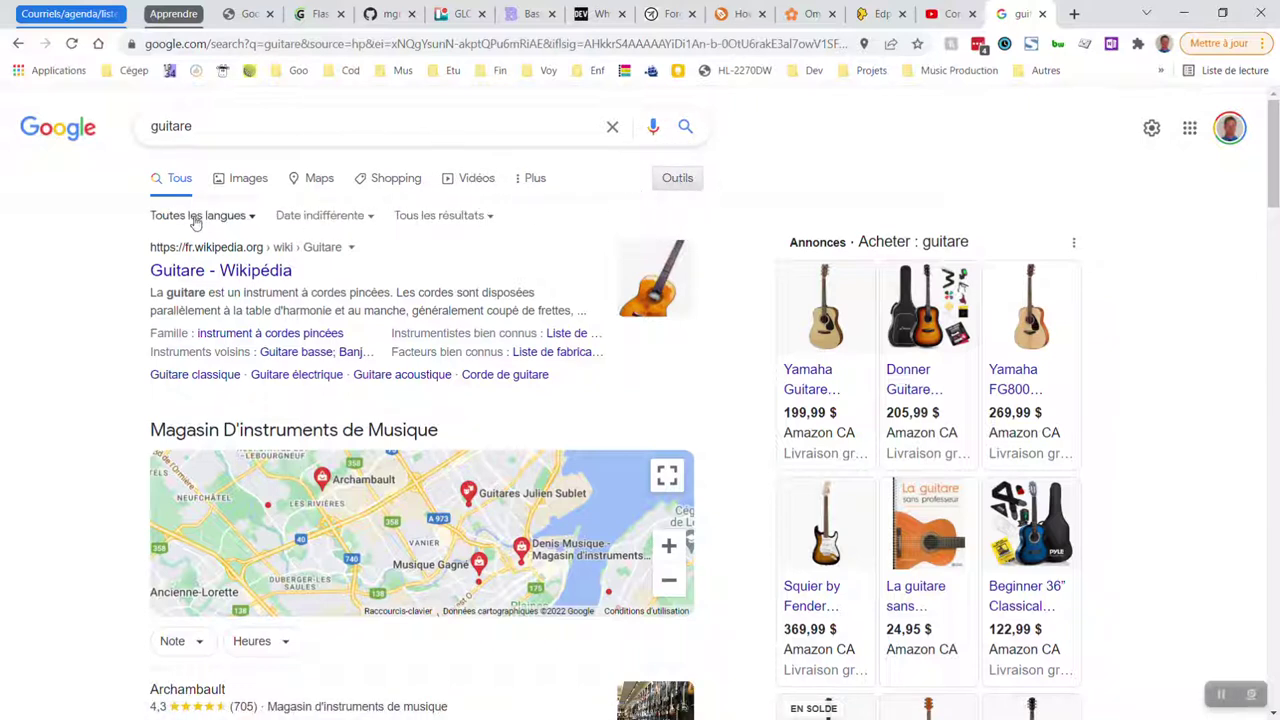
left_click(249, 218)
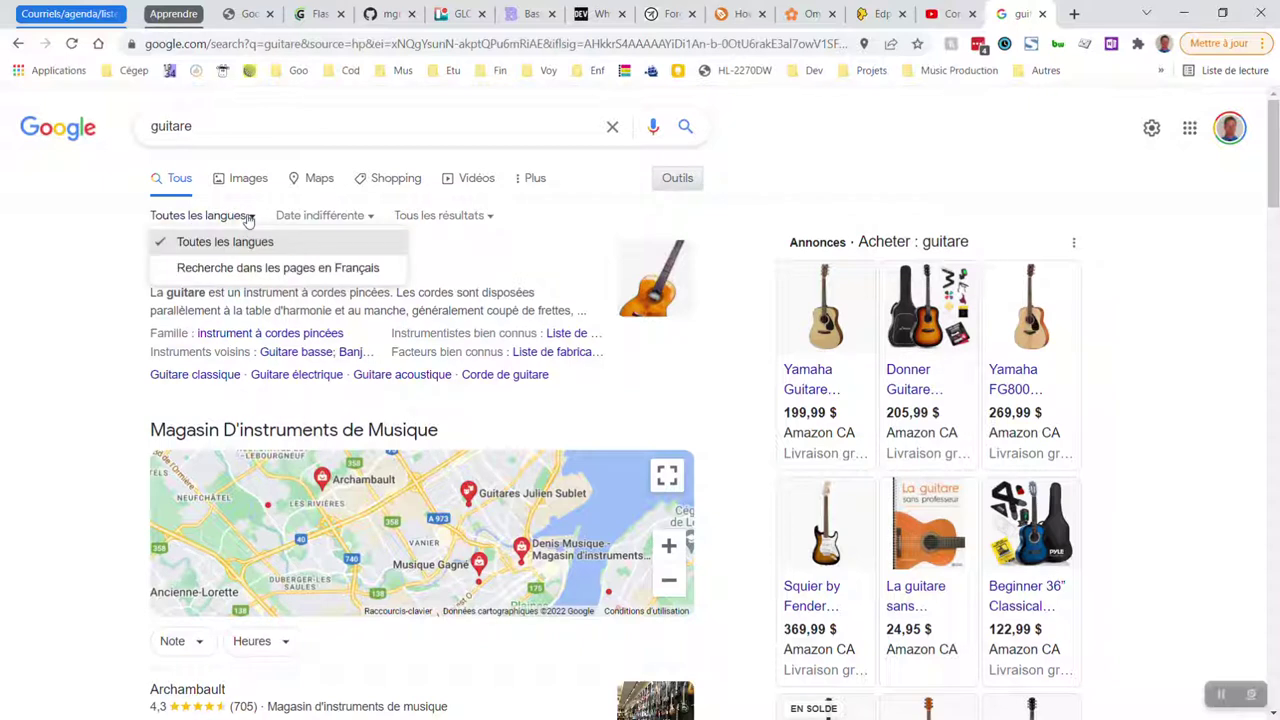
left_click(352, 218)
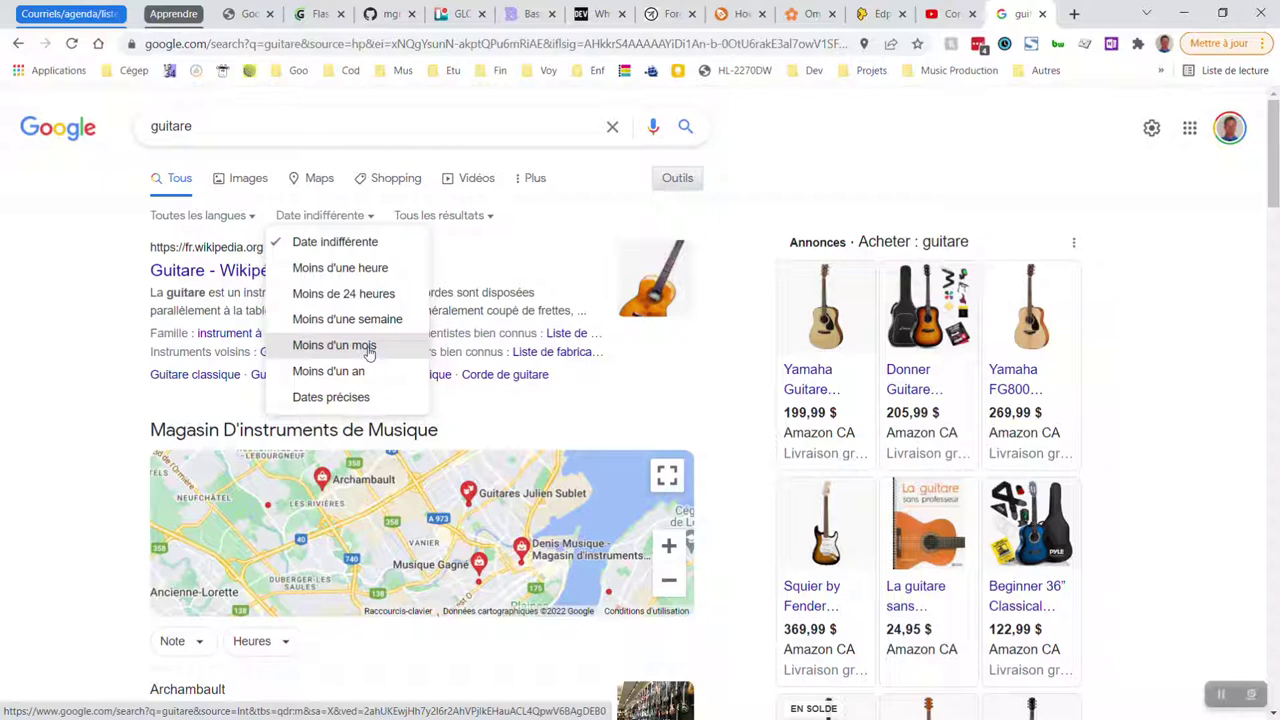
left_click(503, 240)
left_click(440, 215)
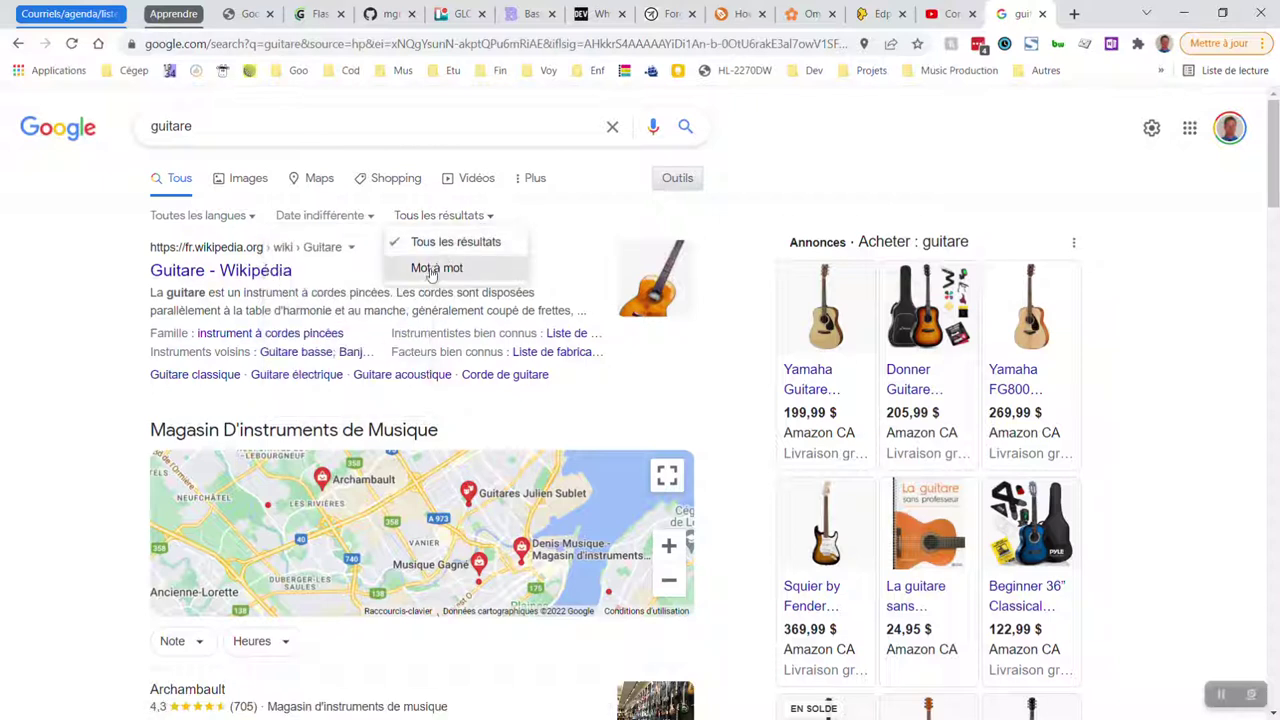
left_click(588, 228)
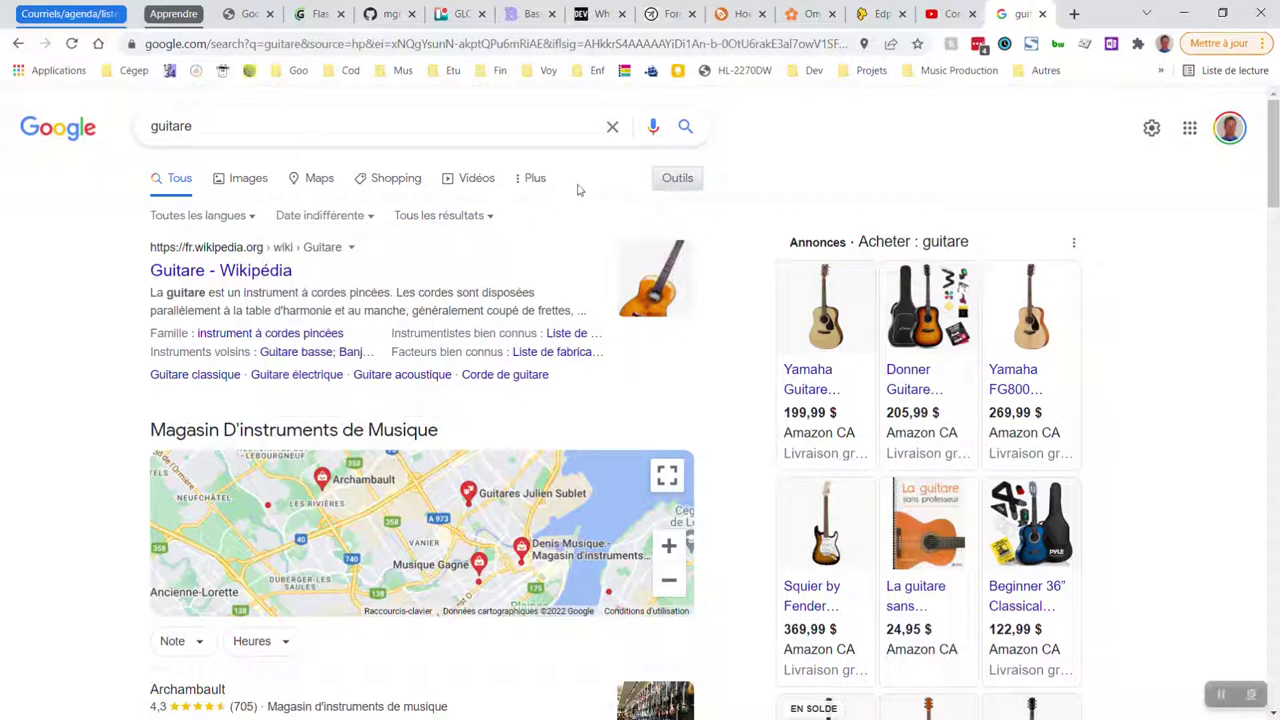
left_click(675, 180)
left_click(684, 180)
- Open the advanced search form for the current query from the search settings
left_click(1152, 130)
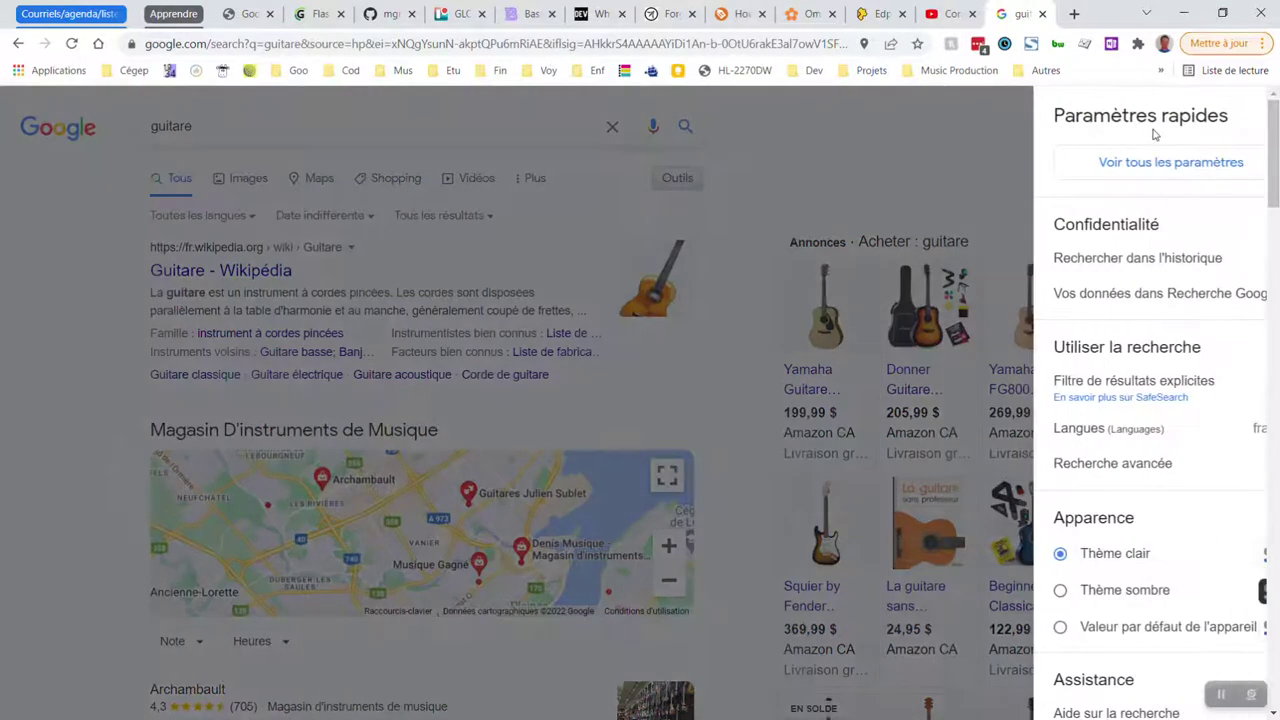
left_click(1061, 470)
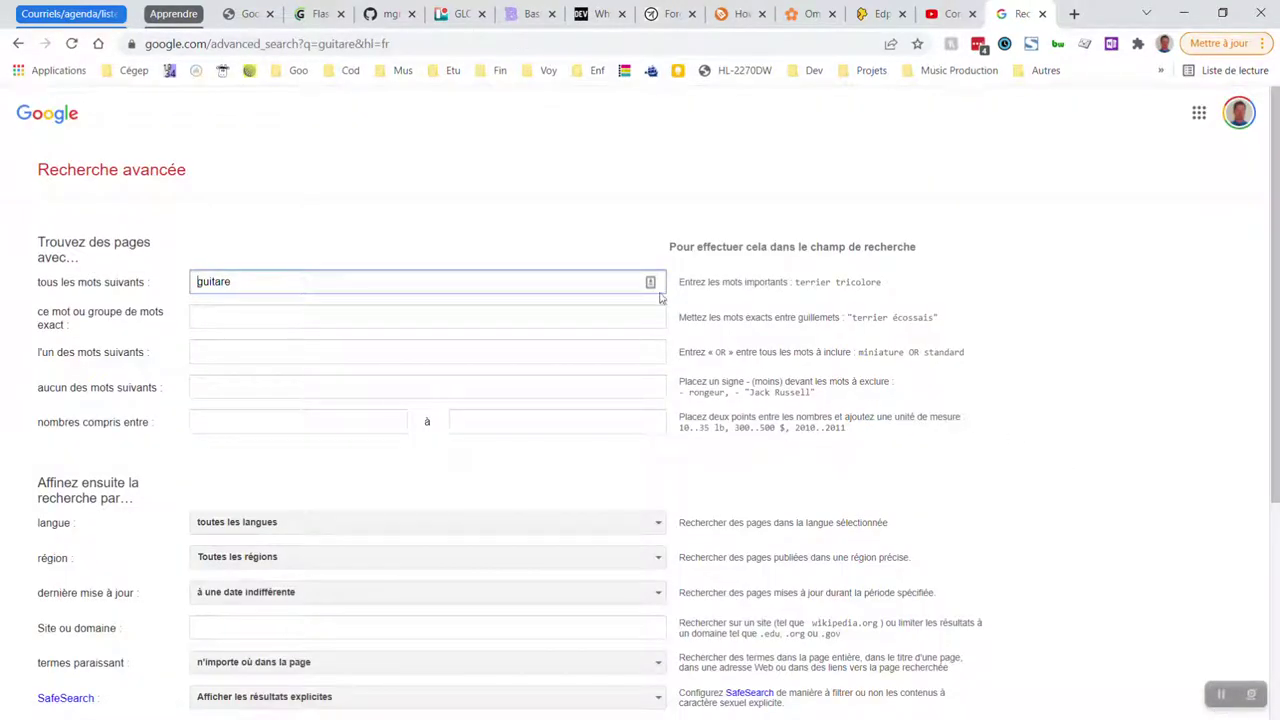
scroll(485, 247, "down", 2)
scroll(485, 247, "up", 1)
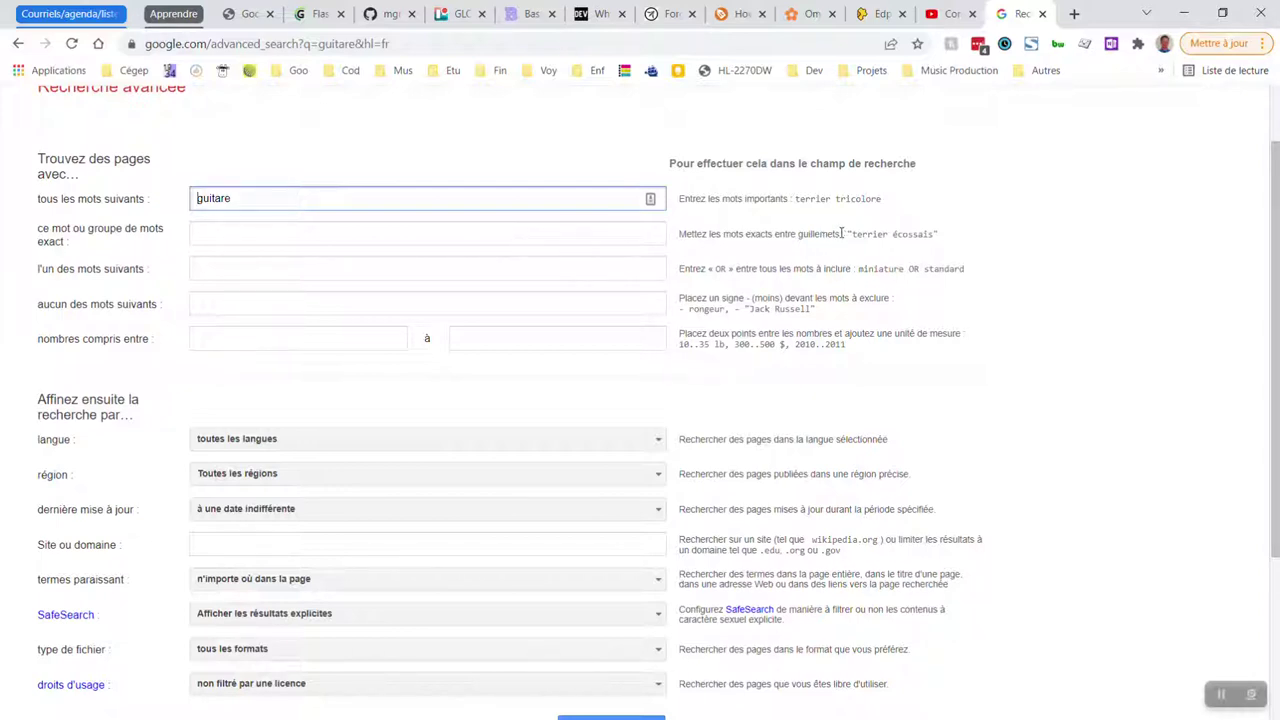
- Enter "guitare acoustique" as the exact word or phrase and clear the field for all the words
left_click_drag(846, 234, 940, 236)
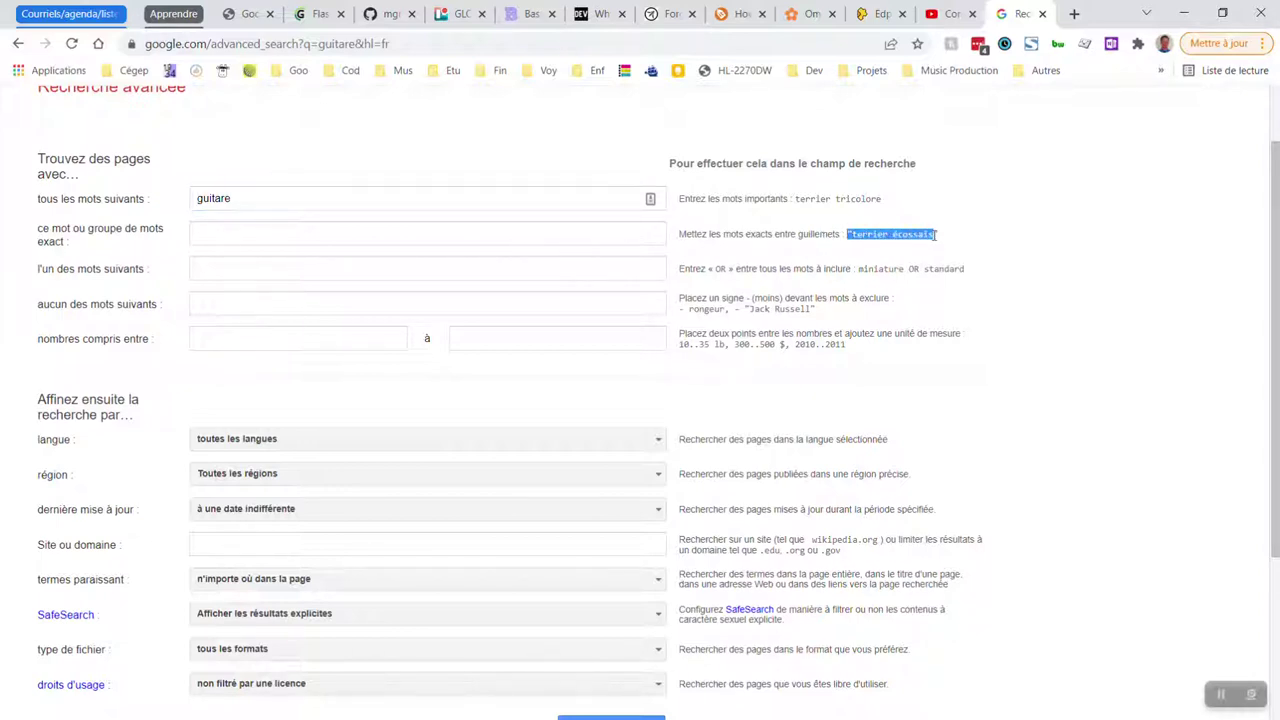
left_click(483, 234)
left_click(279, 201)
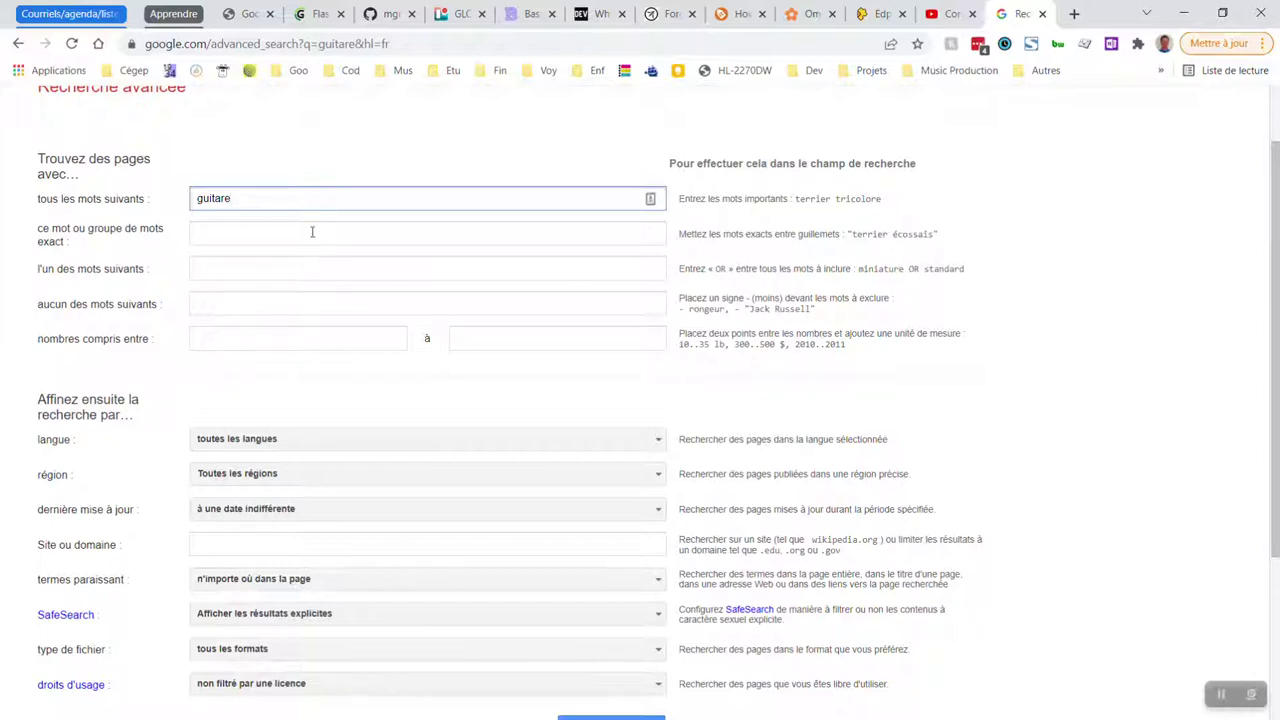
left_click(312, 232)
type("guita")
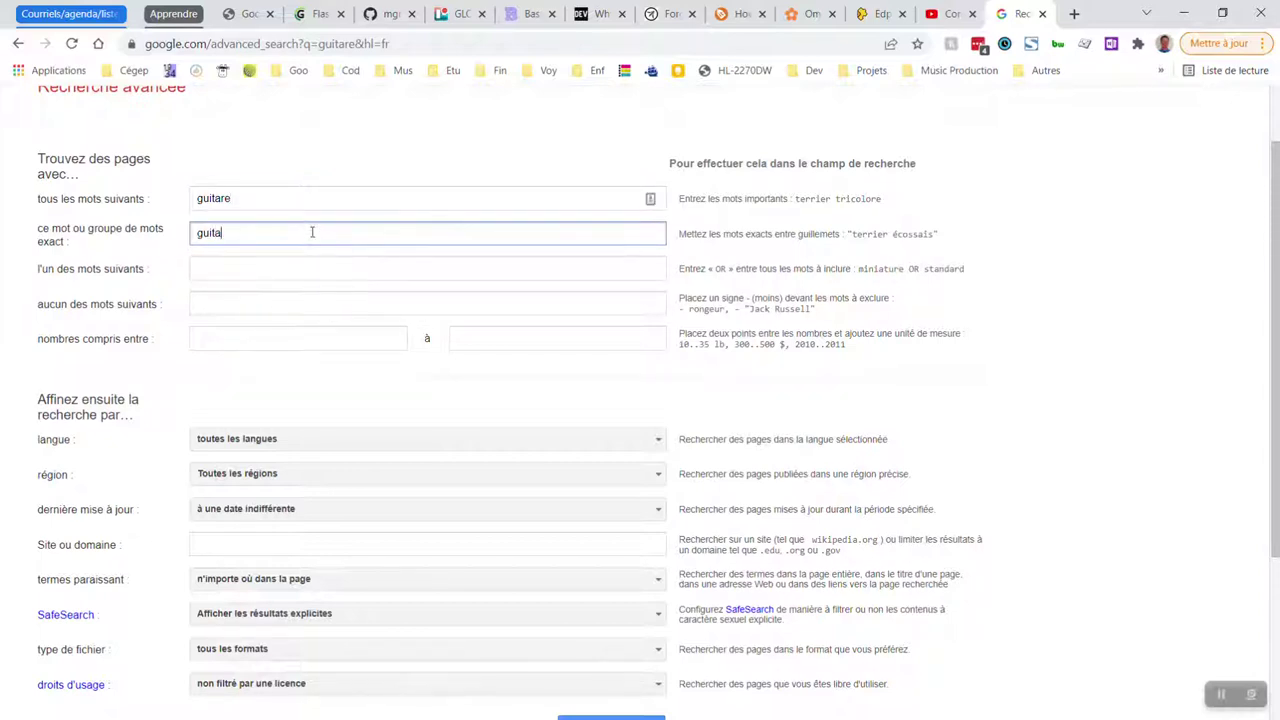
type("re accoustique")
key("BackSpace")
left_click_drag(266, 203, 196, 203)
key("BackSpace")
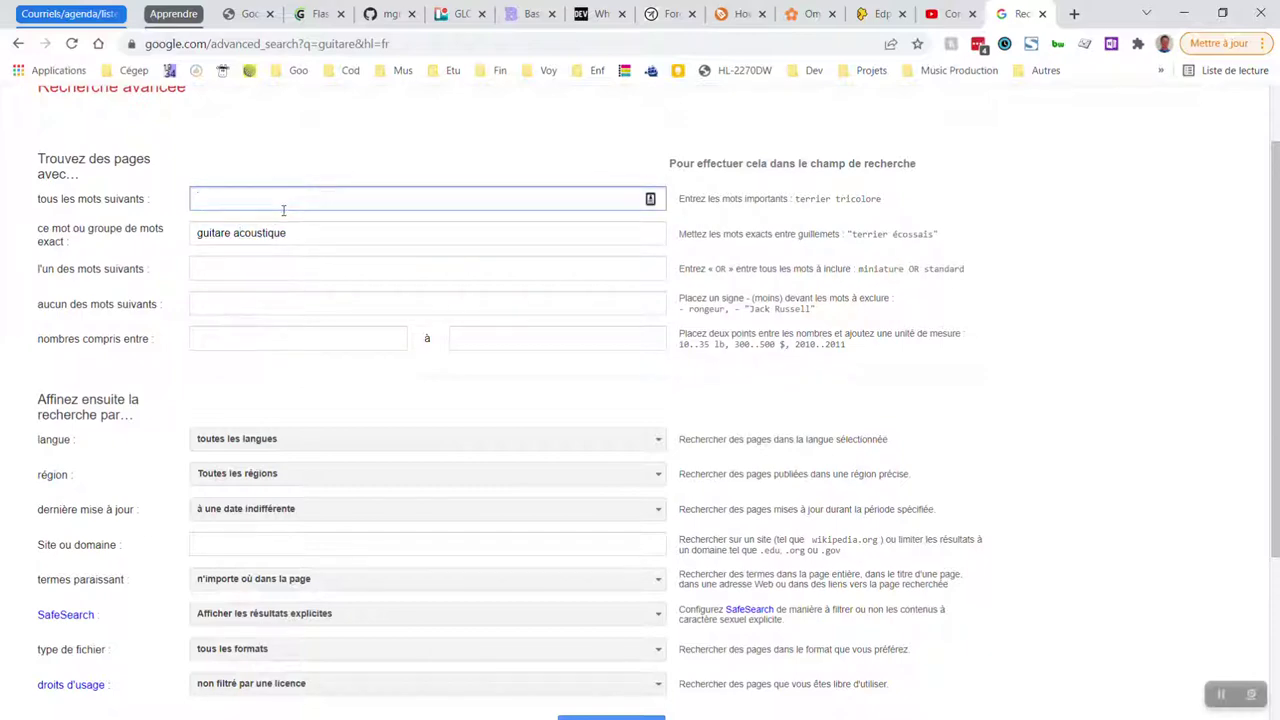
- Run the advanced search for the exact phrase
left_click(316, 231)
scroll(400, 321, "down", 1)
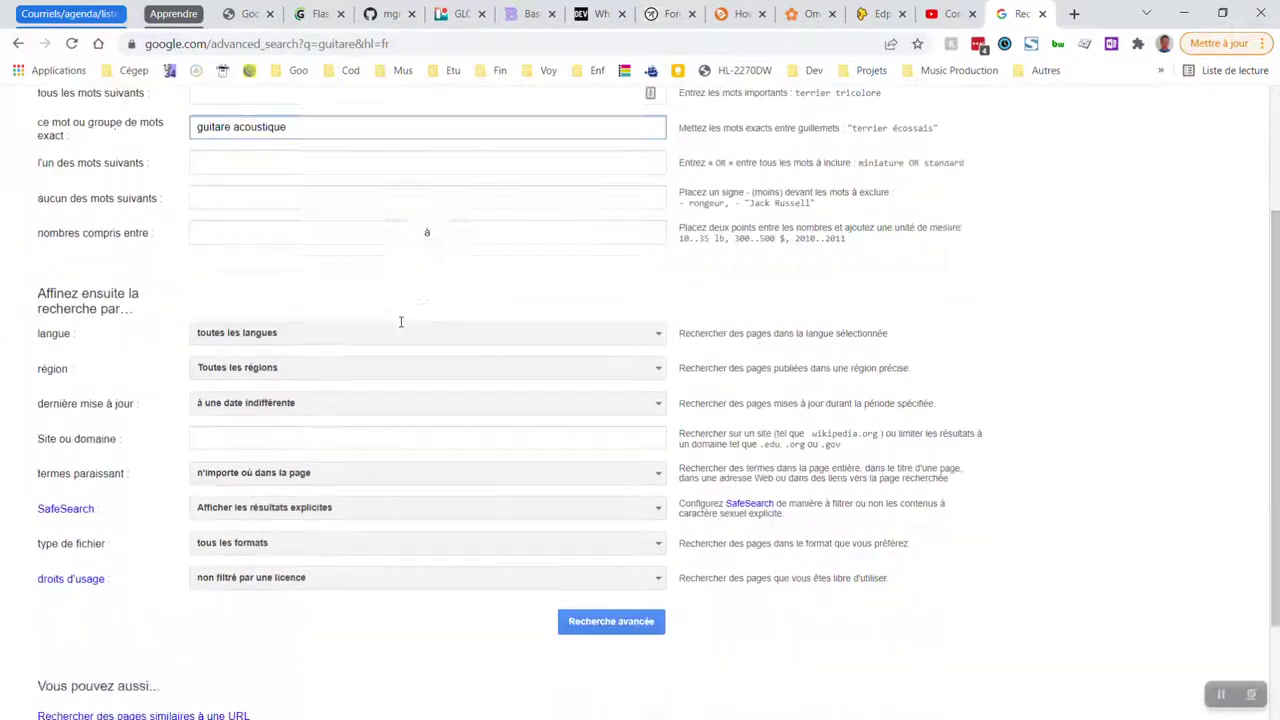
scroll(400, 321, "down", 1)
left_click(612, 482)
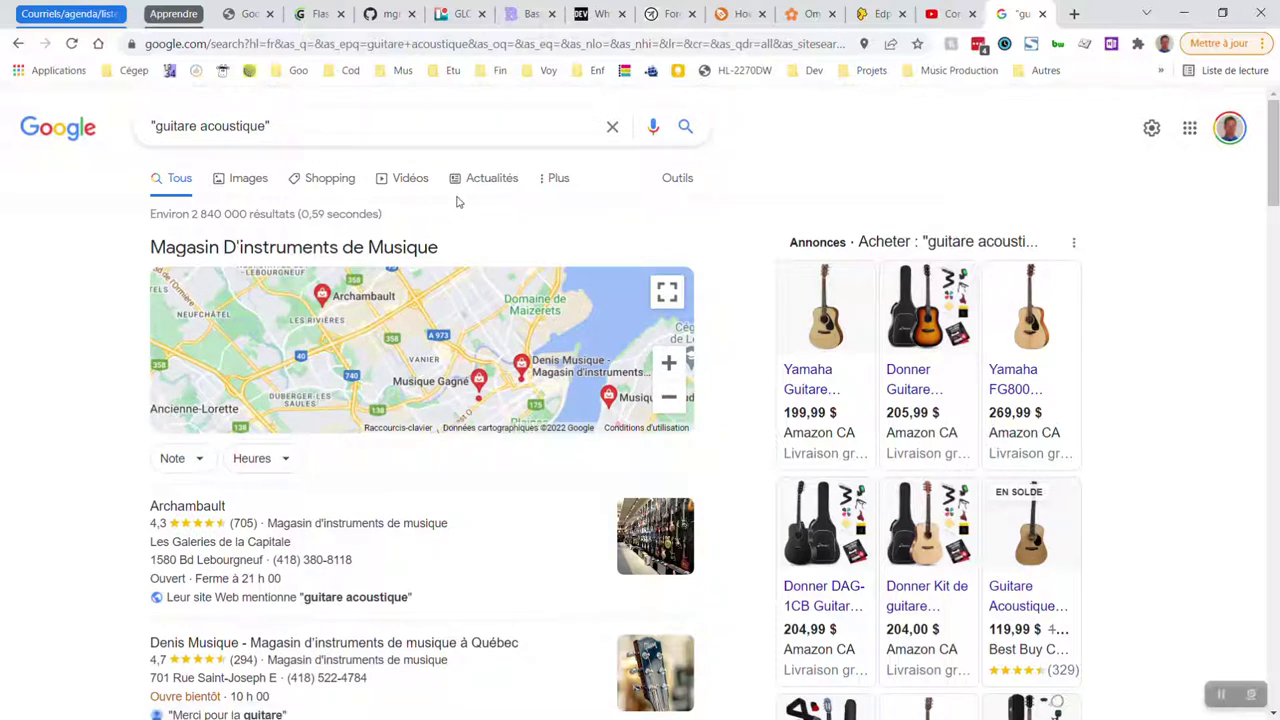
- Examine how the exact phrase is written between quotation marks in the query
left_click(200, 127)
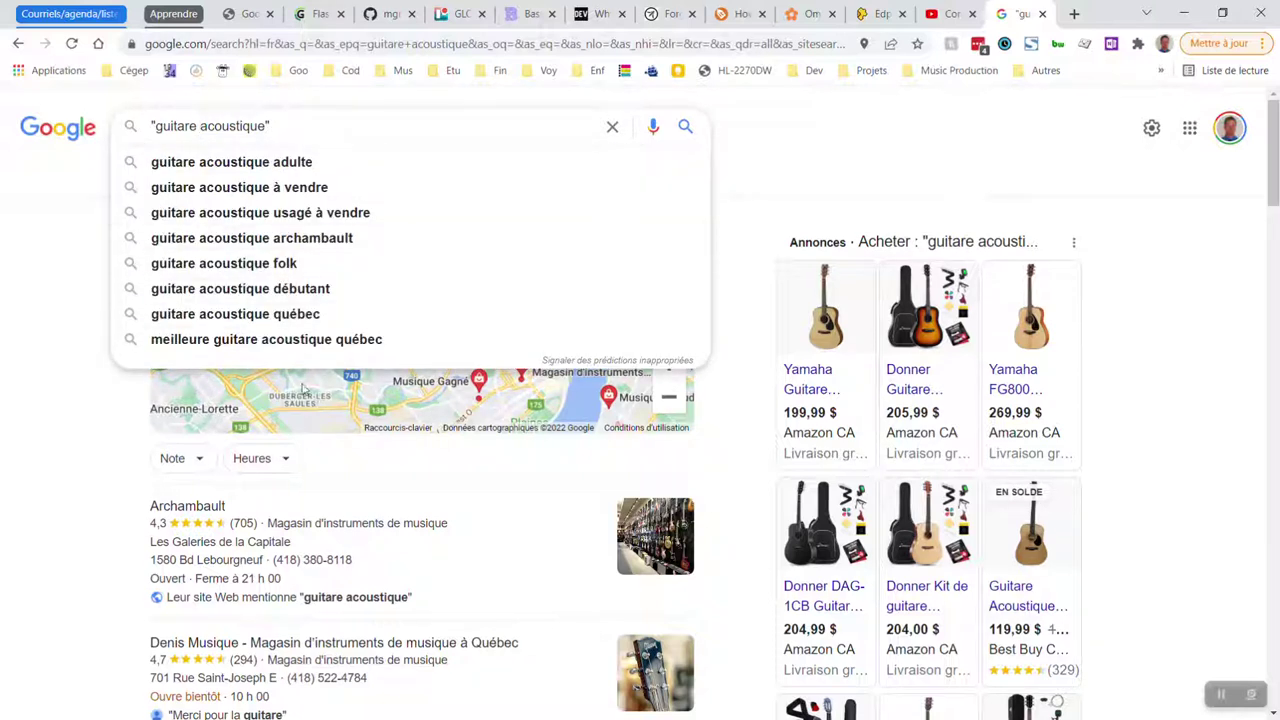
double_click(183, 126)
double_click(216, 127)
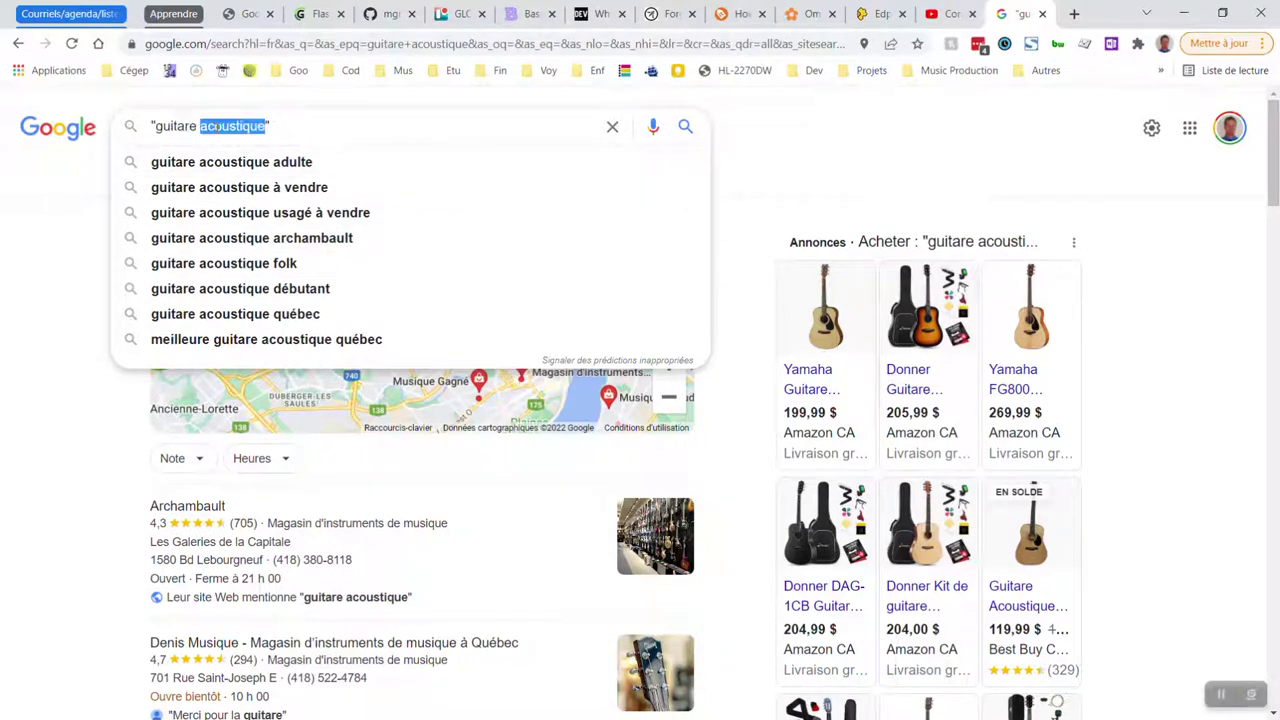
left_click(197, 126)
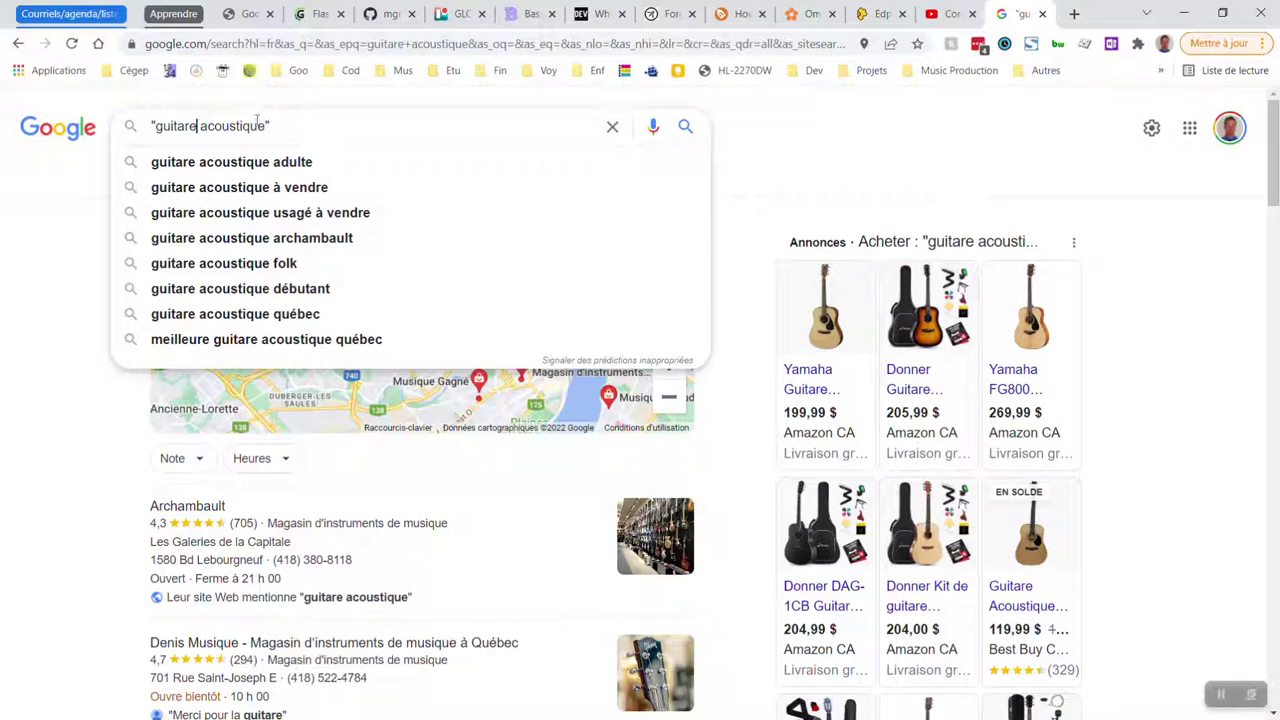
left_click_drag(267, 125, 153, 126)
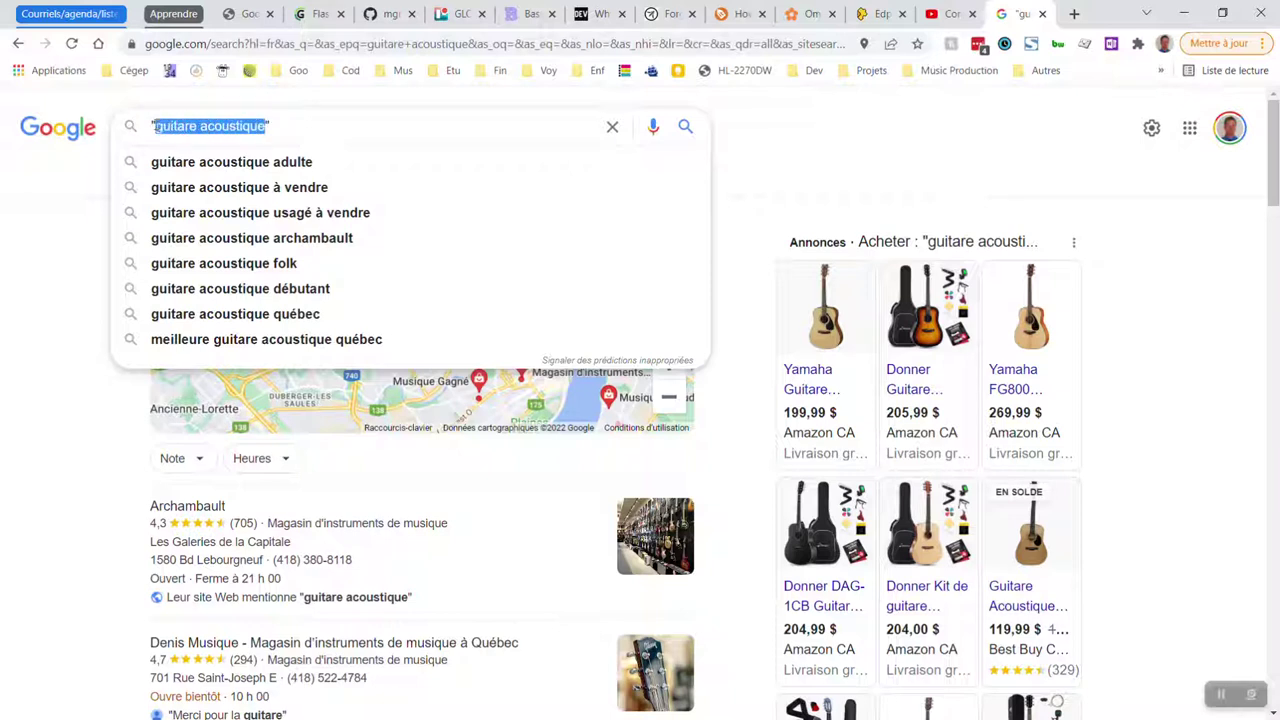
left_click(198, 126)
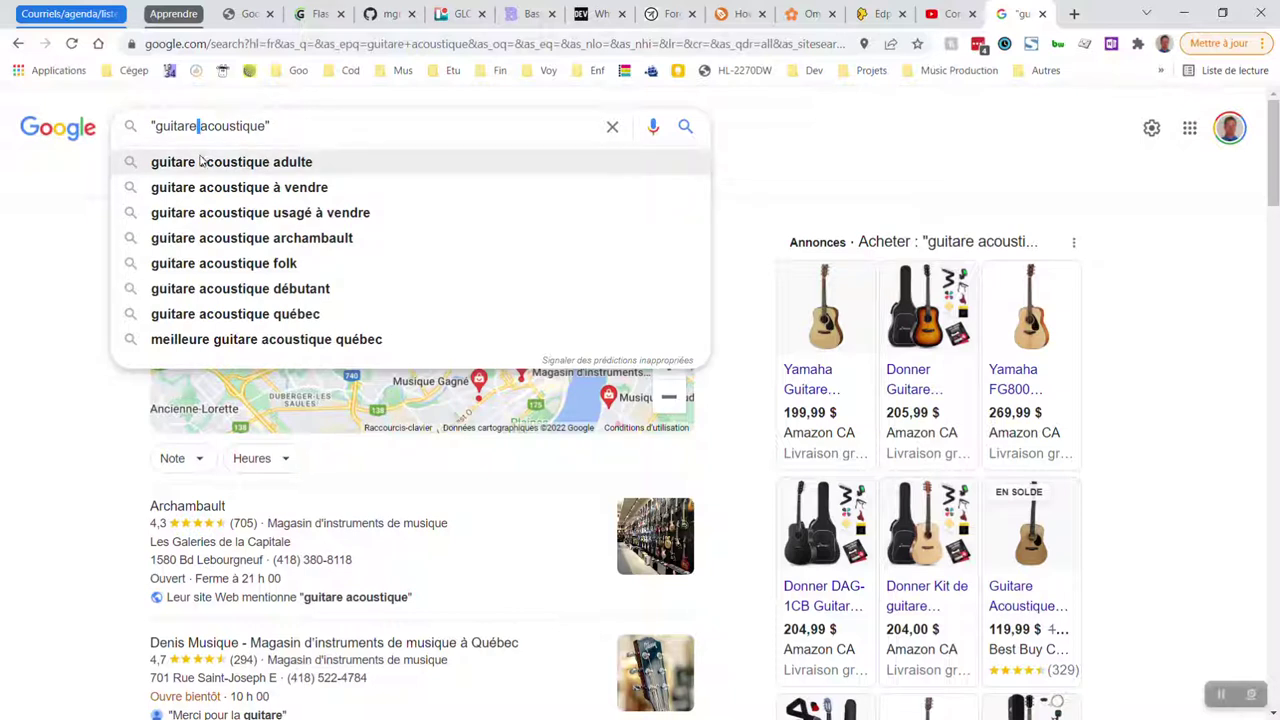
left_click(300, 125)
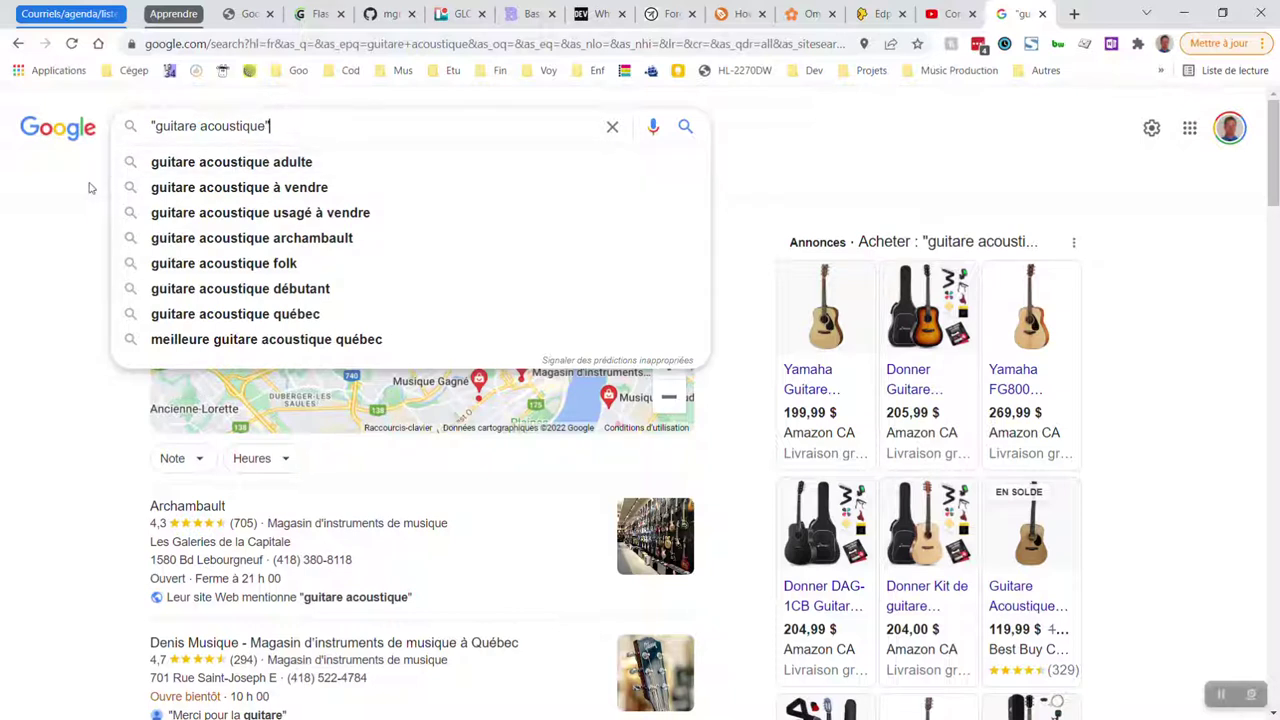
- Return to the advanced search form and examine the OR syntax example for the any-of-these-words field
key("alt+Left")
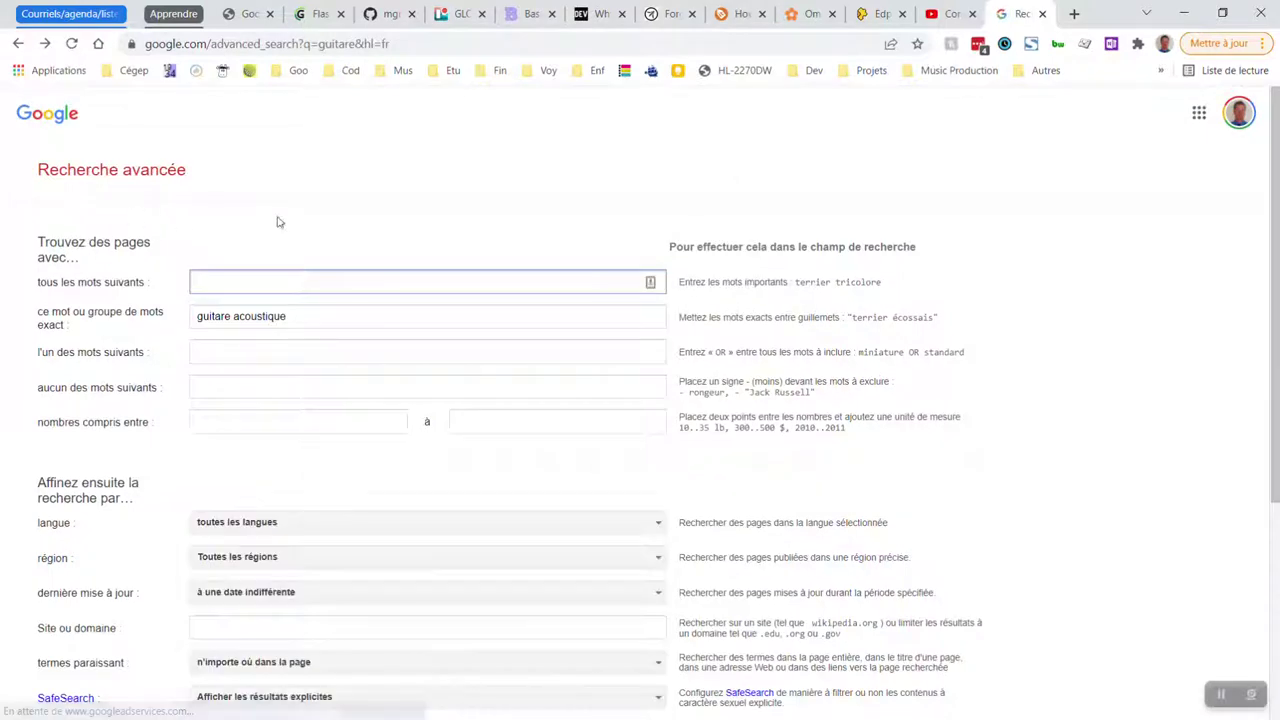
scroll(429, 257, "down", 2)
left_click(227, 182)
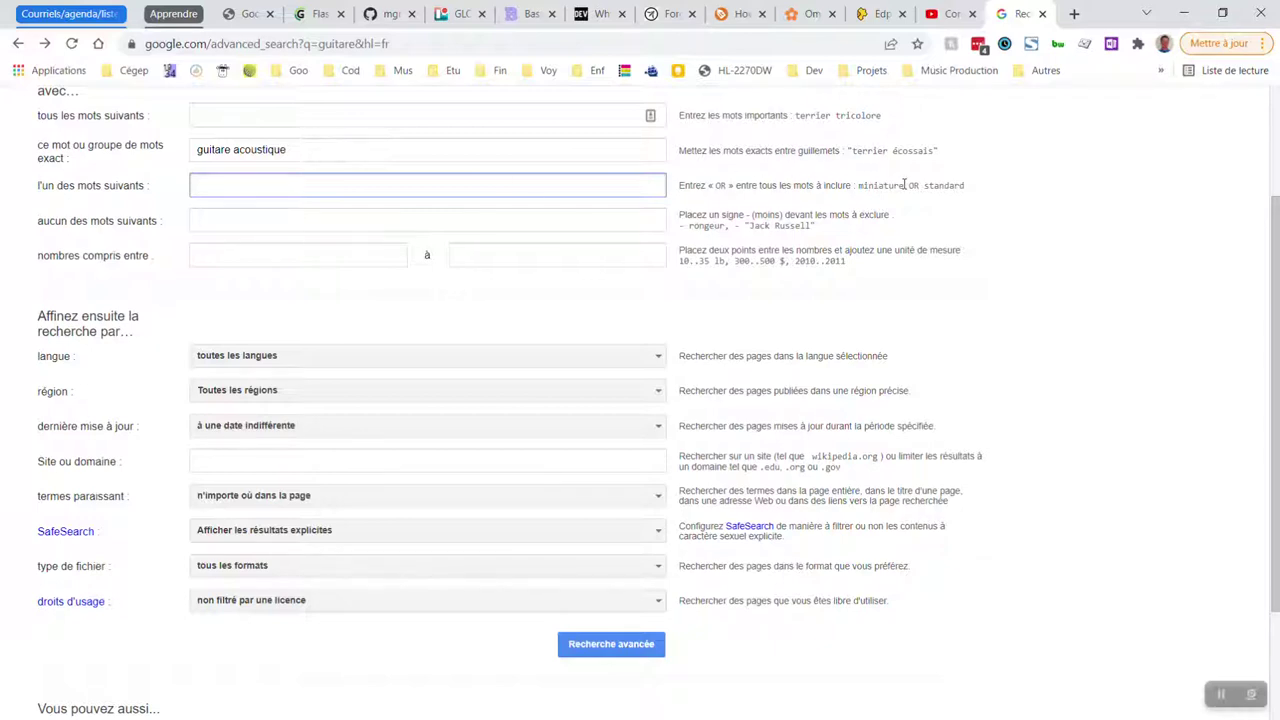
left_click_drag(906, 185, 920, 185)
left_click(599, 184)
- Set the exact phrase to "guitare neuve" and the any-of-these-words field to "électrique acoustique"
double_click(317, 151)
type("n")
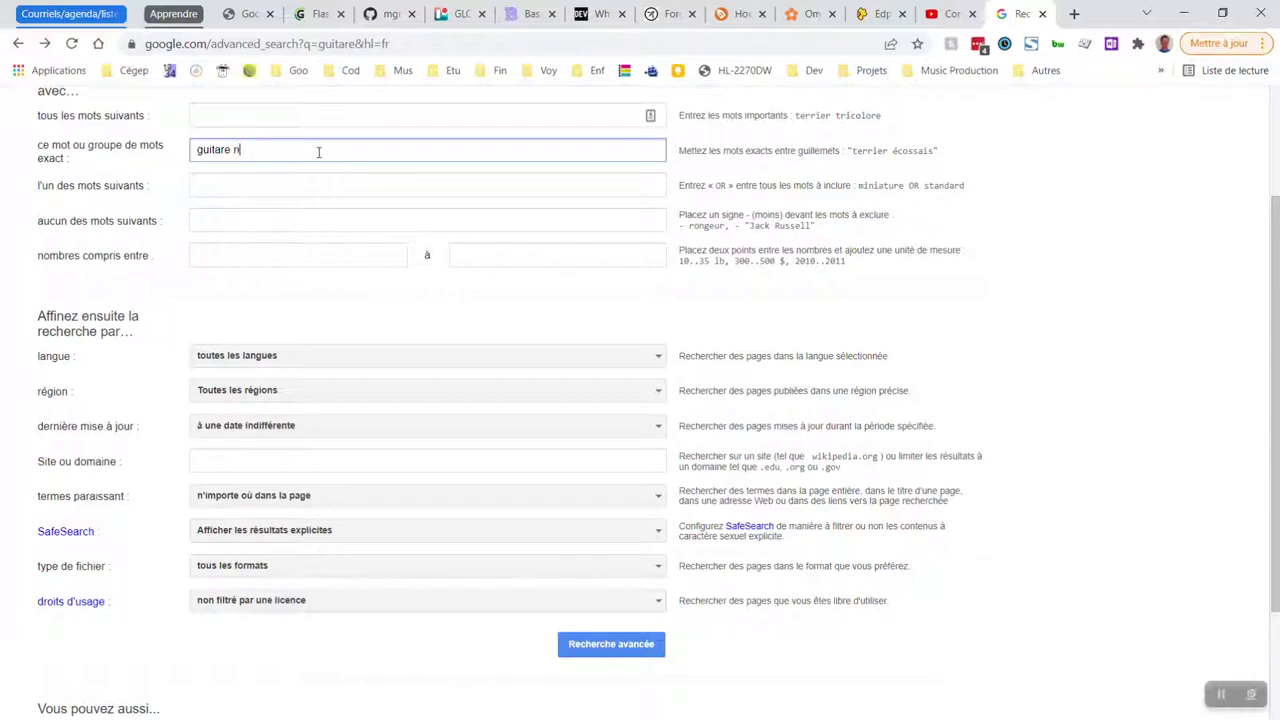
type("euve")
left_click(325, 189)
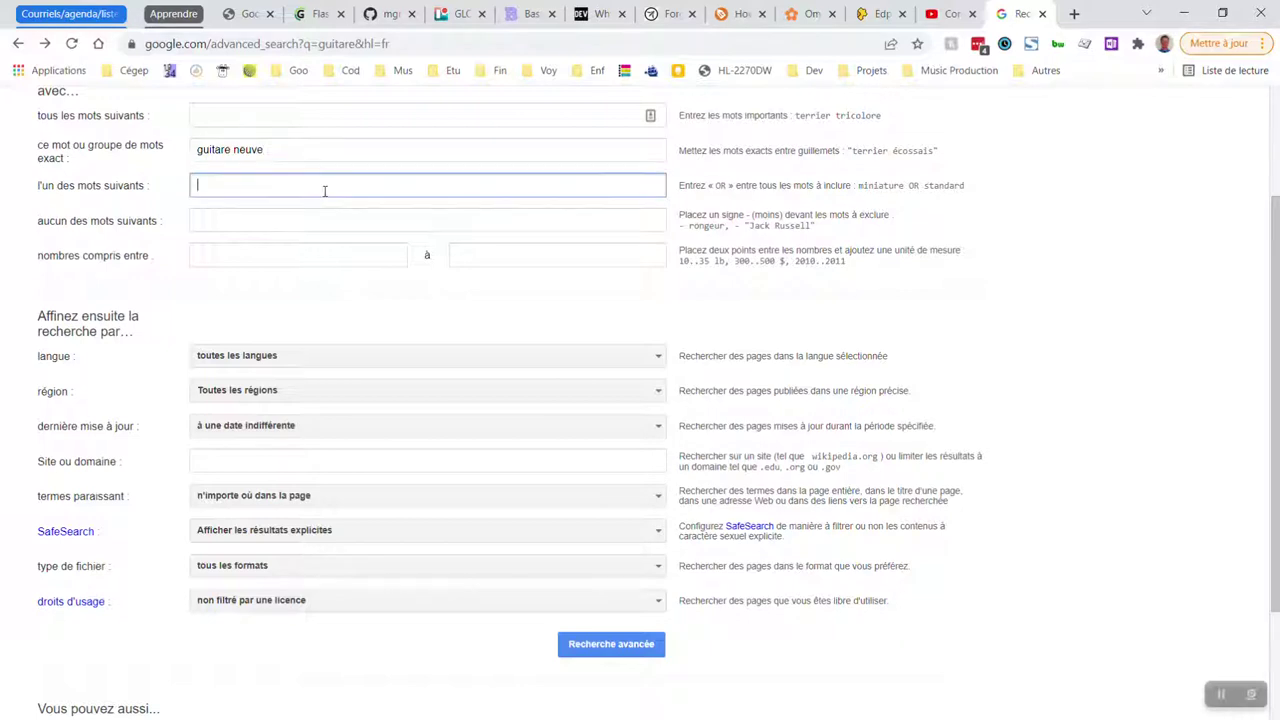
type("électrique acoustique")
- Check the suggestions for "acoustique" in a new browser tab and close that tab
key("ctrl+t")
type("ac")
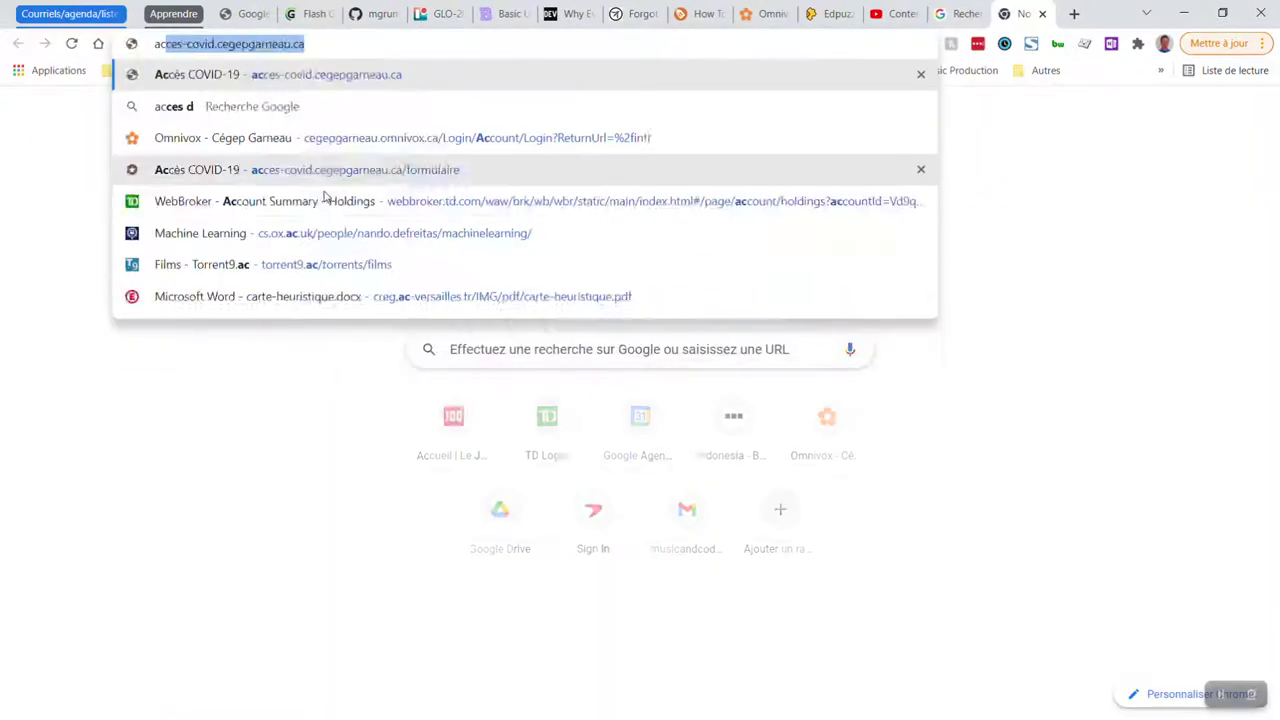
type("oustique")
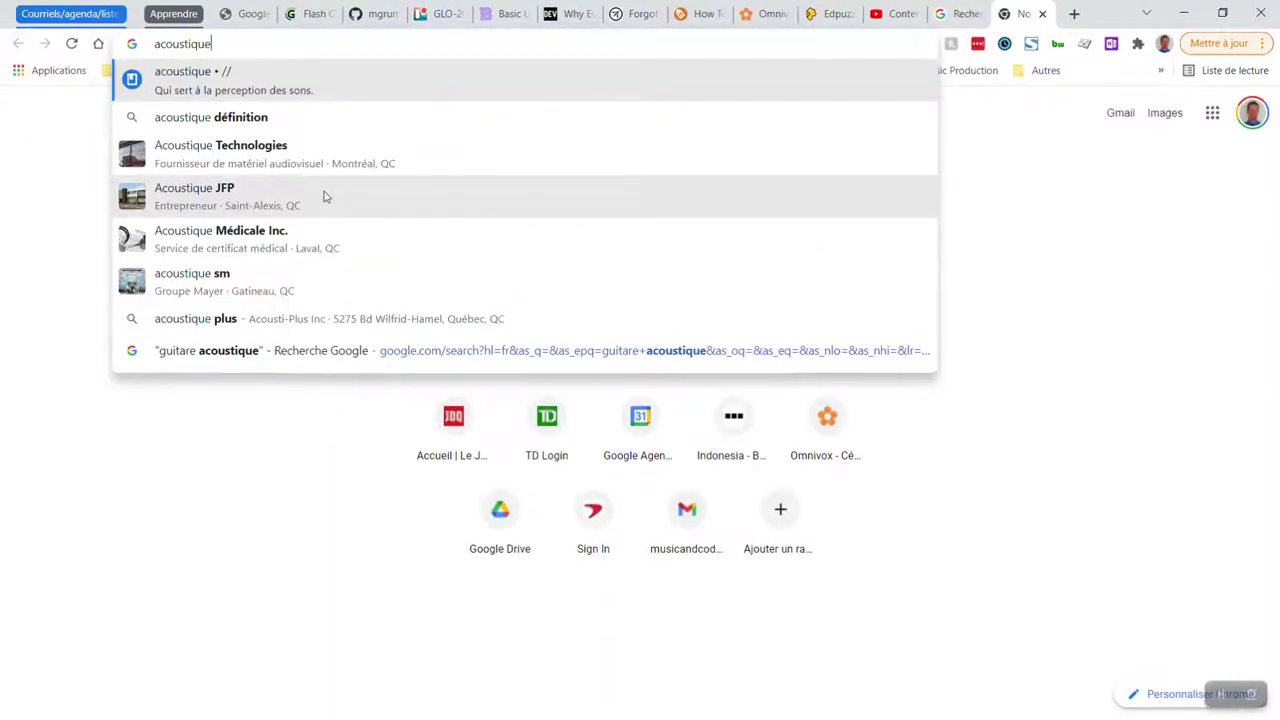
key("ctrl+w")
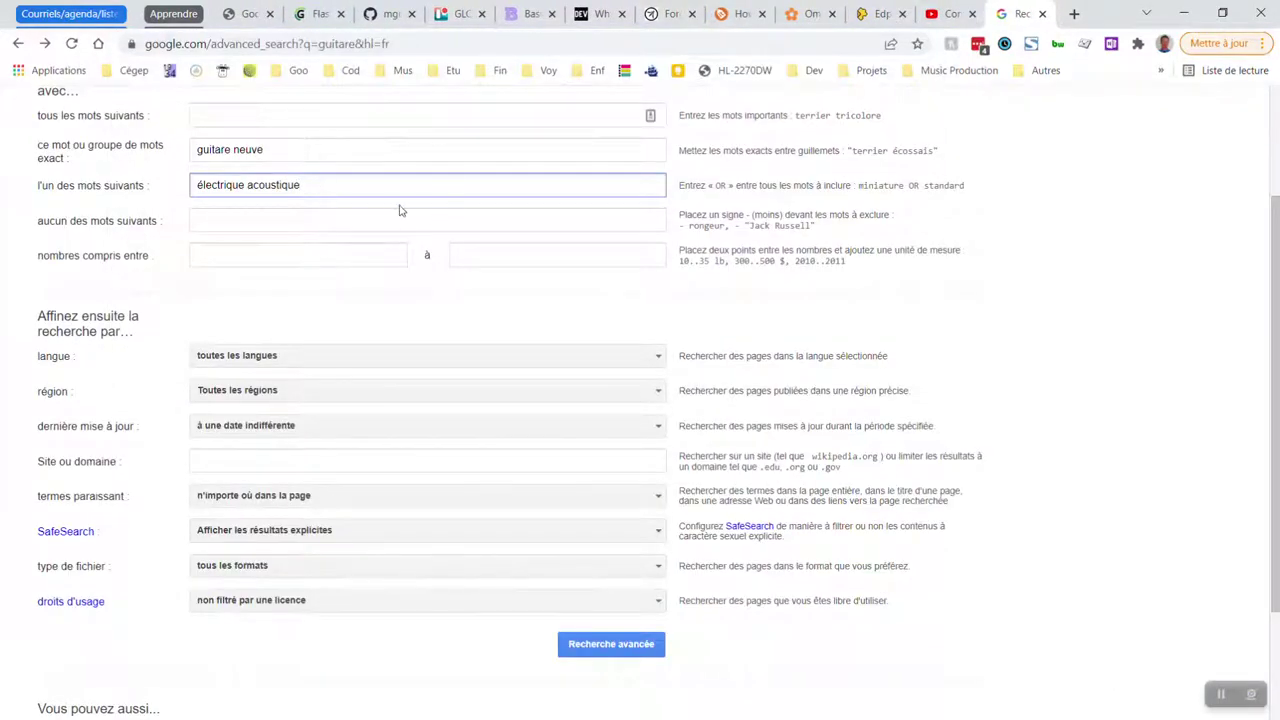
- Run the advanced search, return to its form and highlight the "miniature OR standard" example
left_click(261, 220)
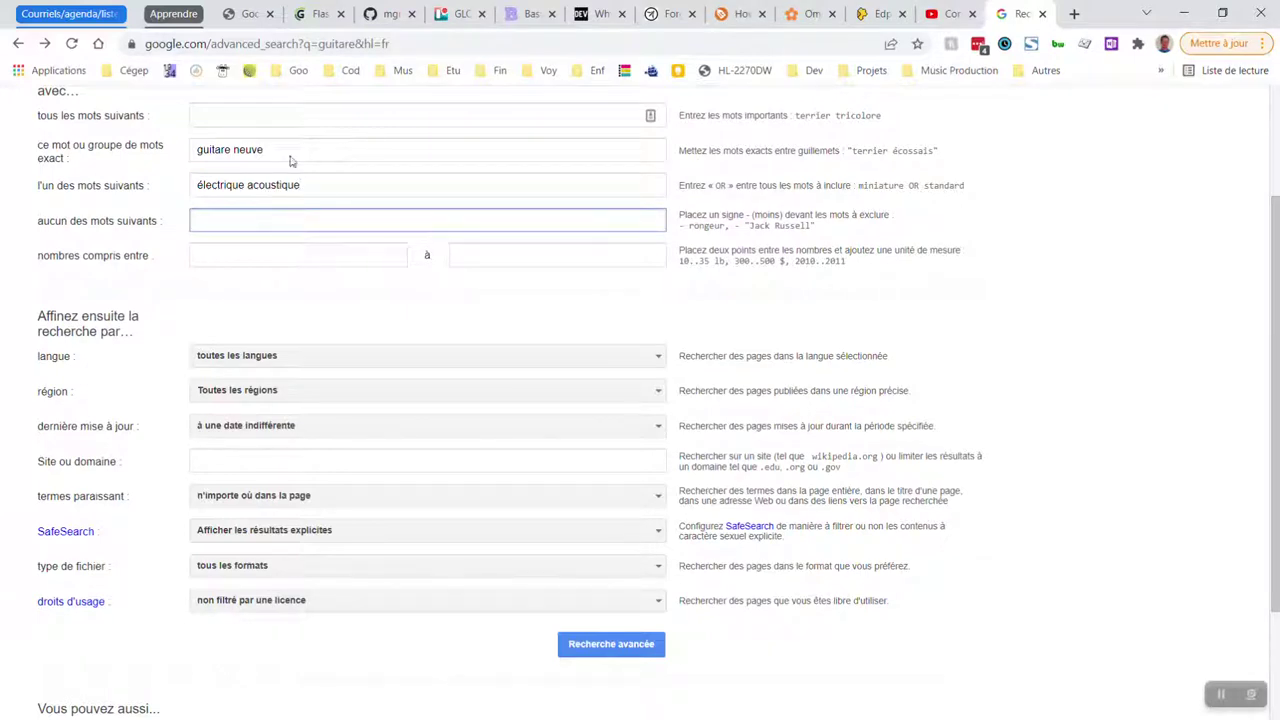
left_click(611, 644)
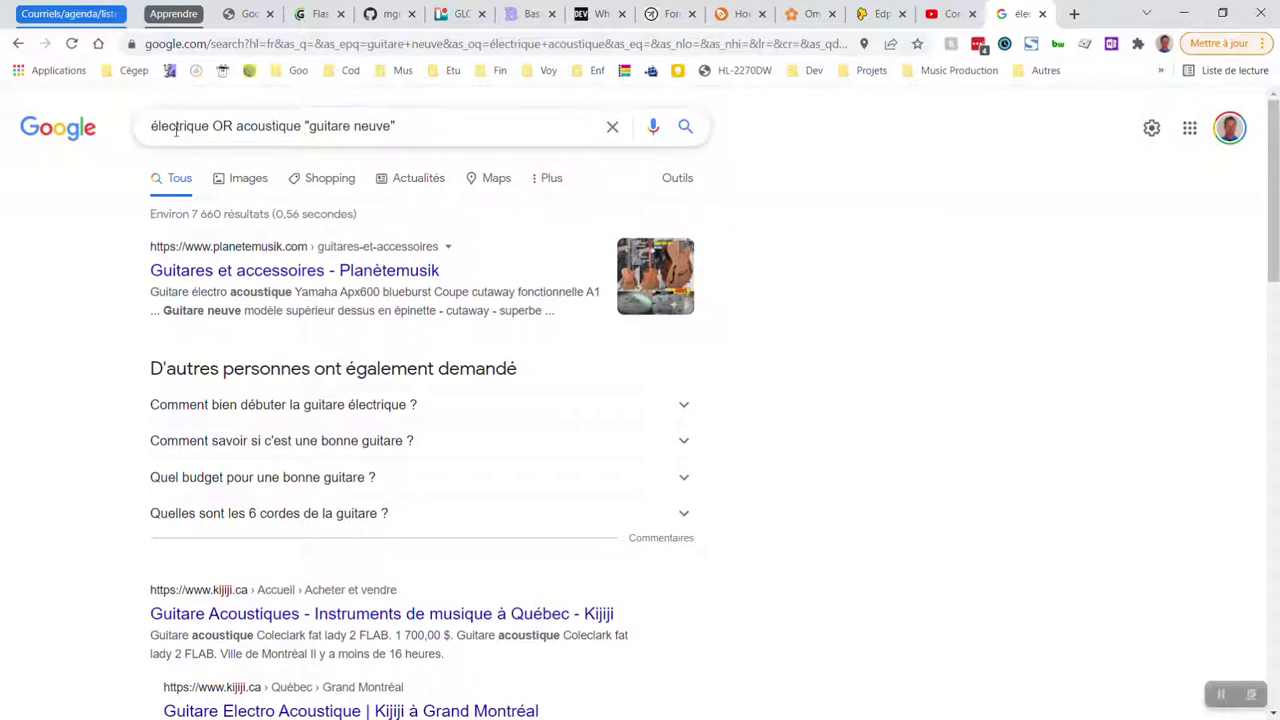
key("alt+Left")
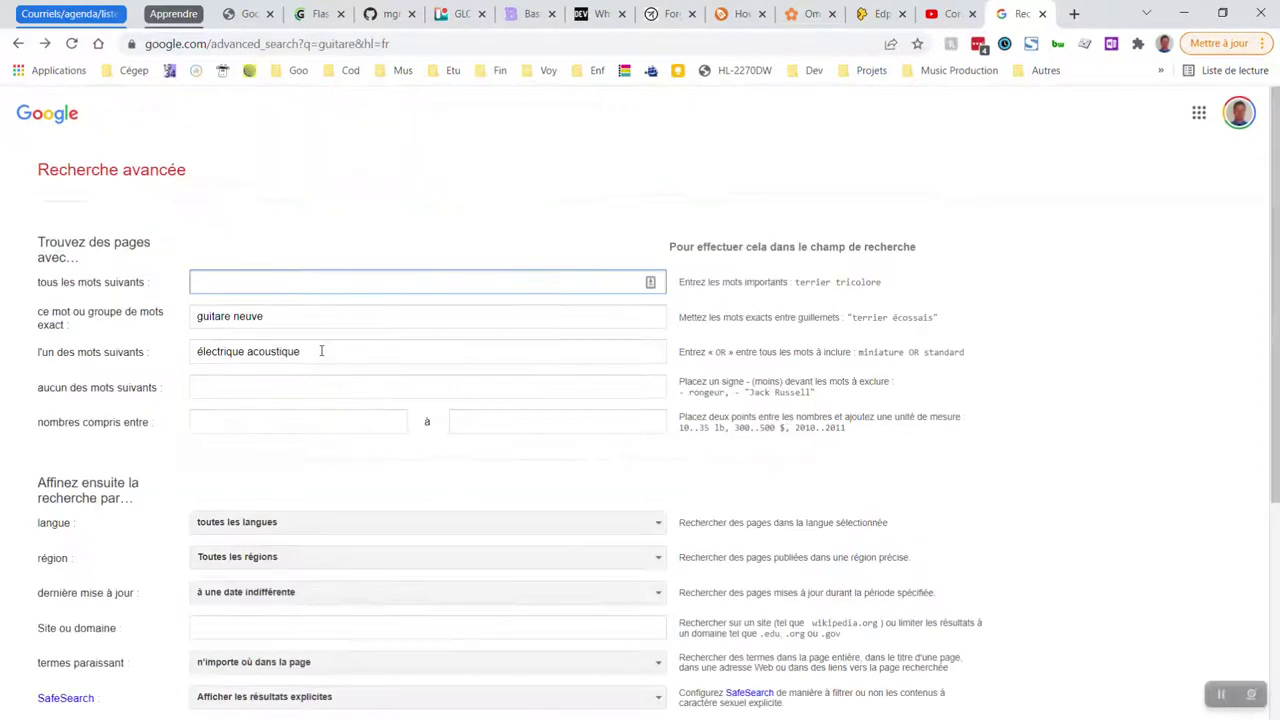
left_click_drag(966, 353, 858, 354)
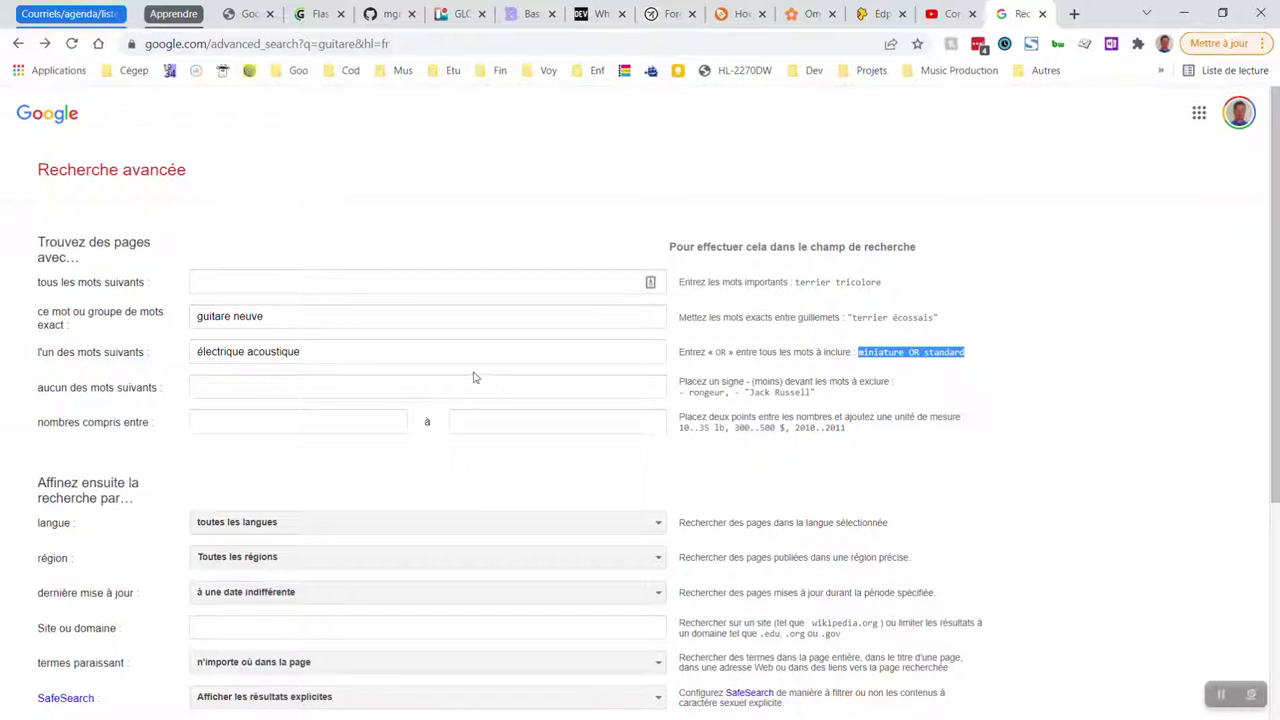
- Clear the any-of-these-words field and set the none-of-these-words field to "-électrique"
left_click(295, 390)
left_click_drag(163, 390, 28, 388)
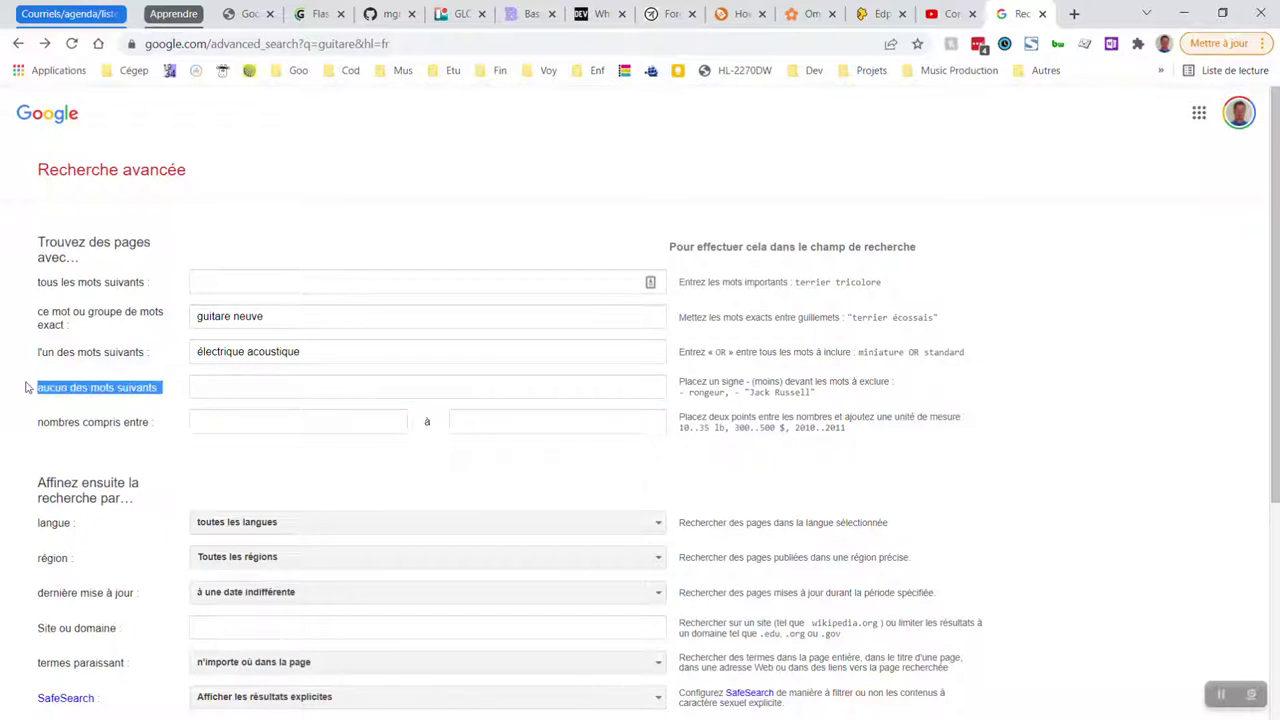
left_click(219, 383)
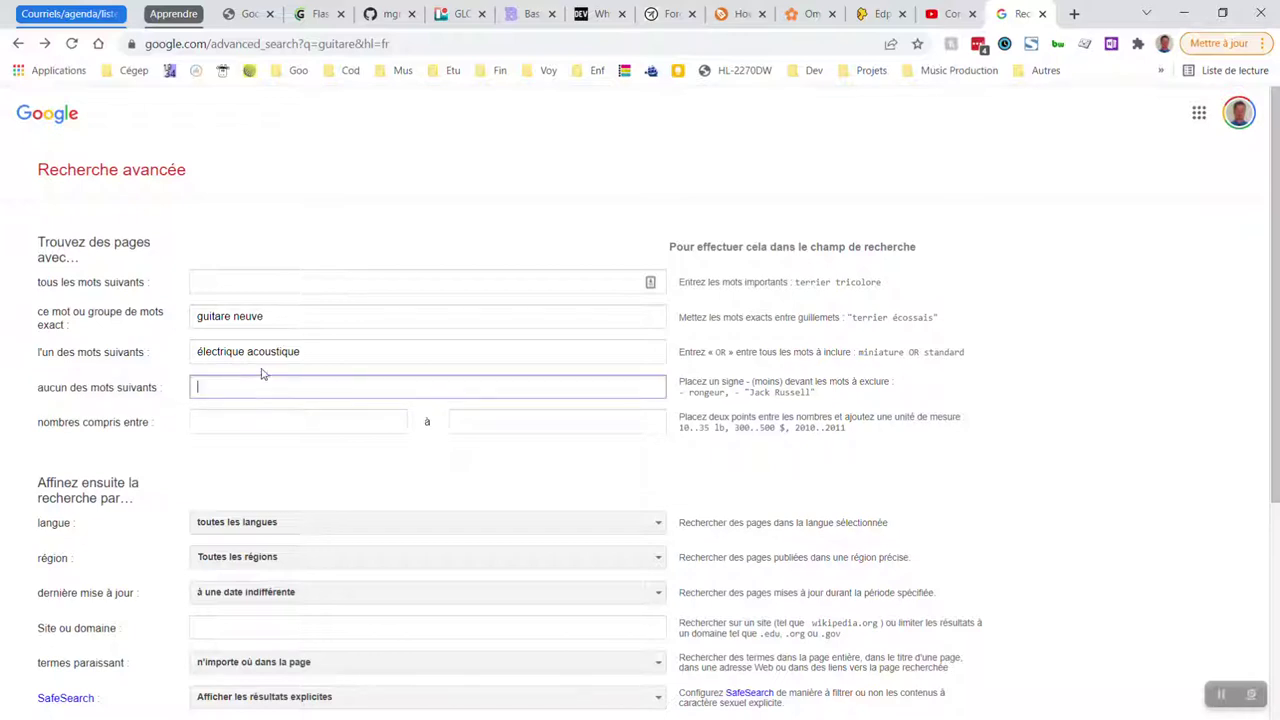
left_click_drag(302, 352, 212, 355)
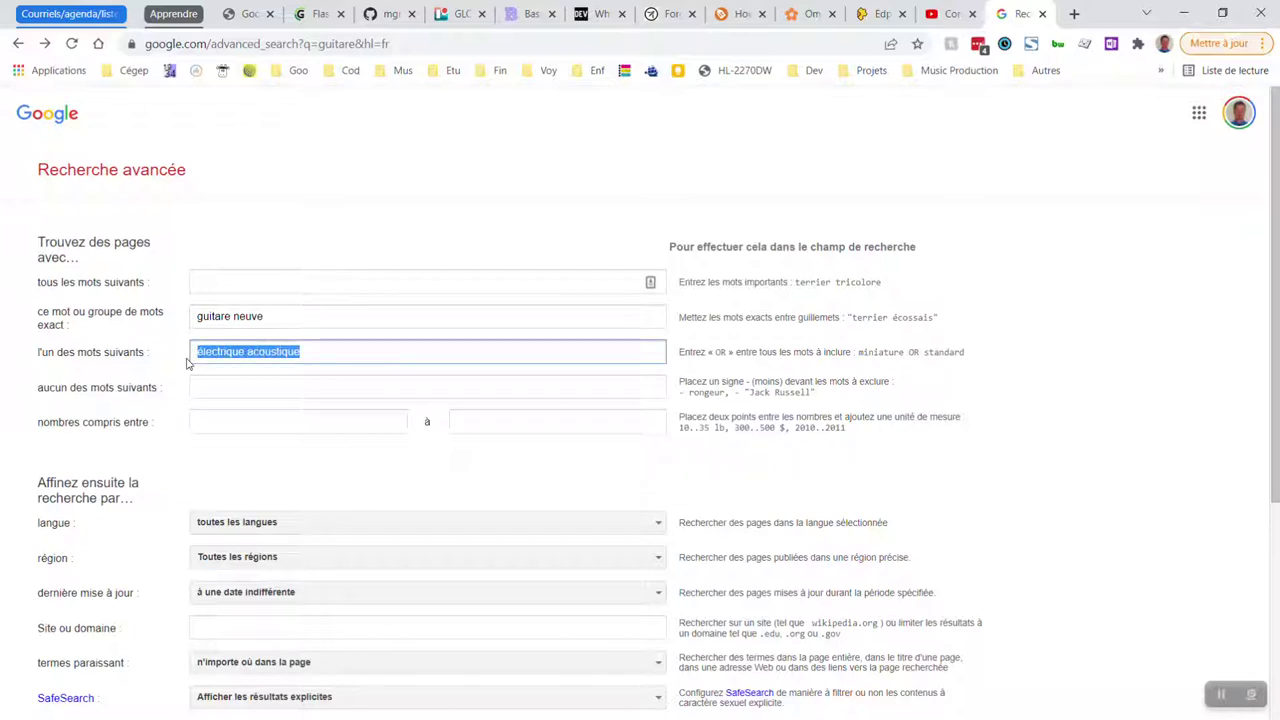
key("BackSpace")
left_click(226, 386)
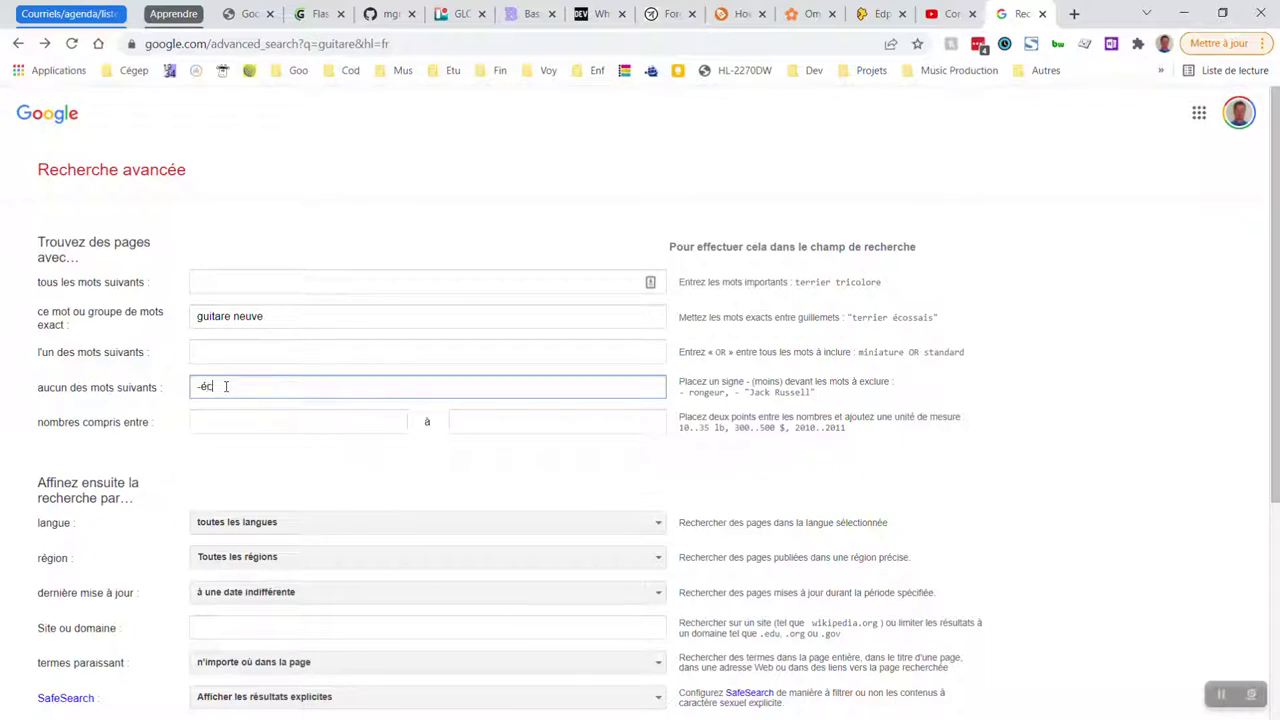
type("-électrique")
left_click(280, 317)
left_click_drag(280, 317, 173, 321)
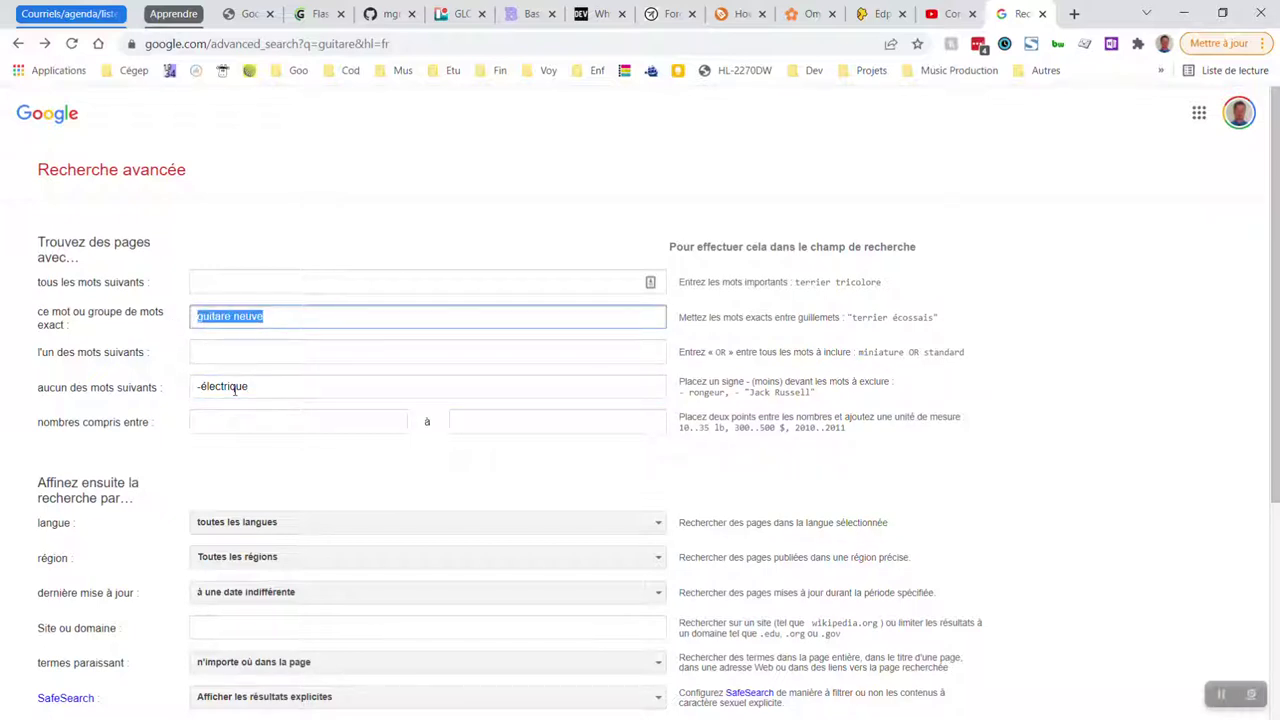
key("super")
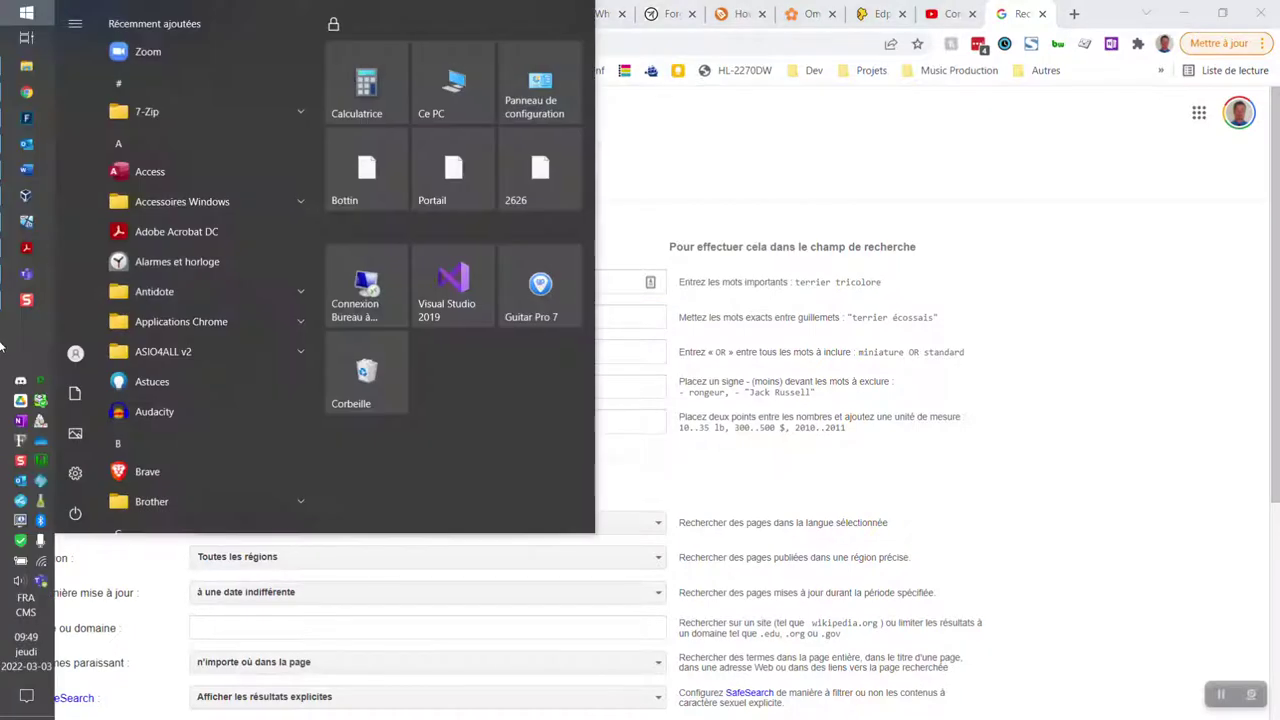
key("Escape")
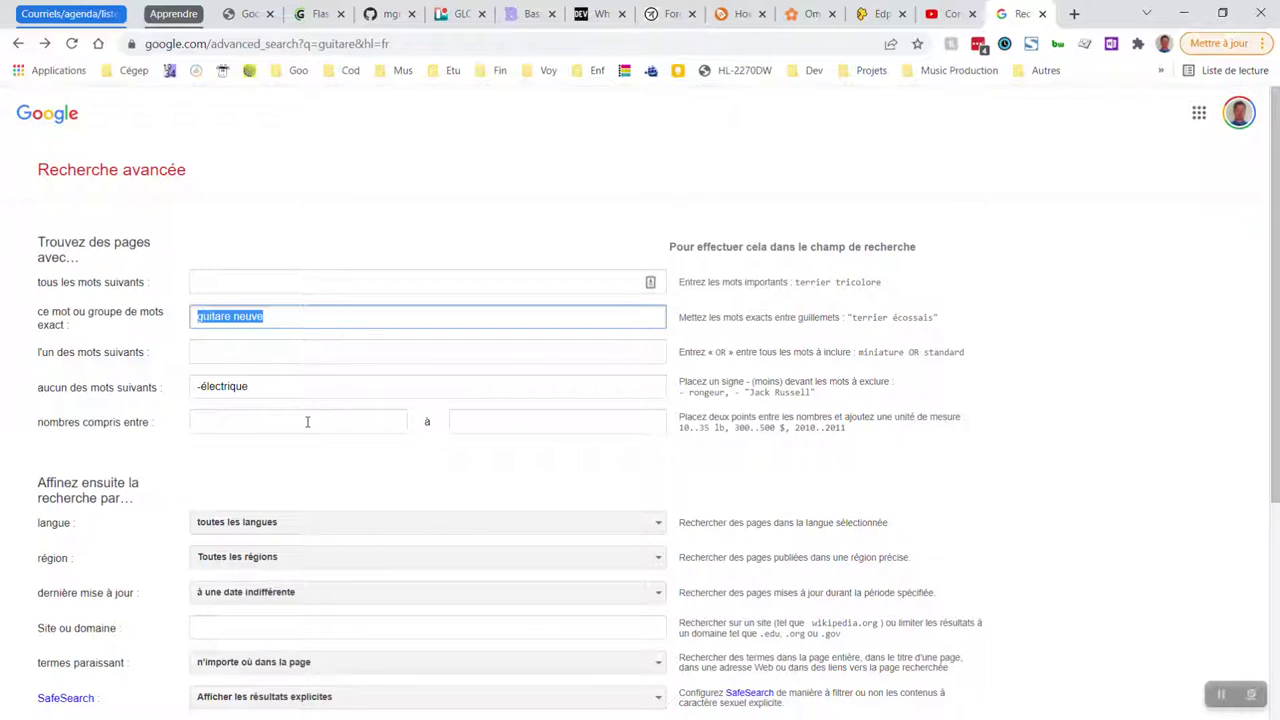
- Set the number range from 500 to 1000 $ and run the advanced search
left_click(307, 422)
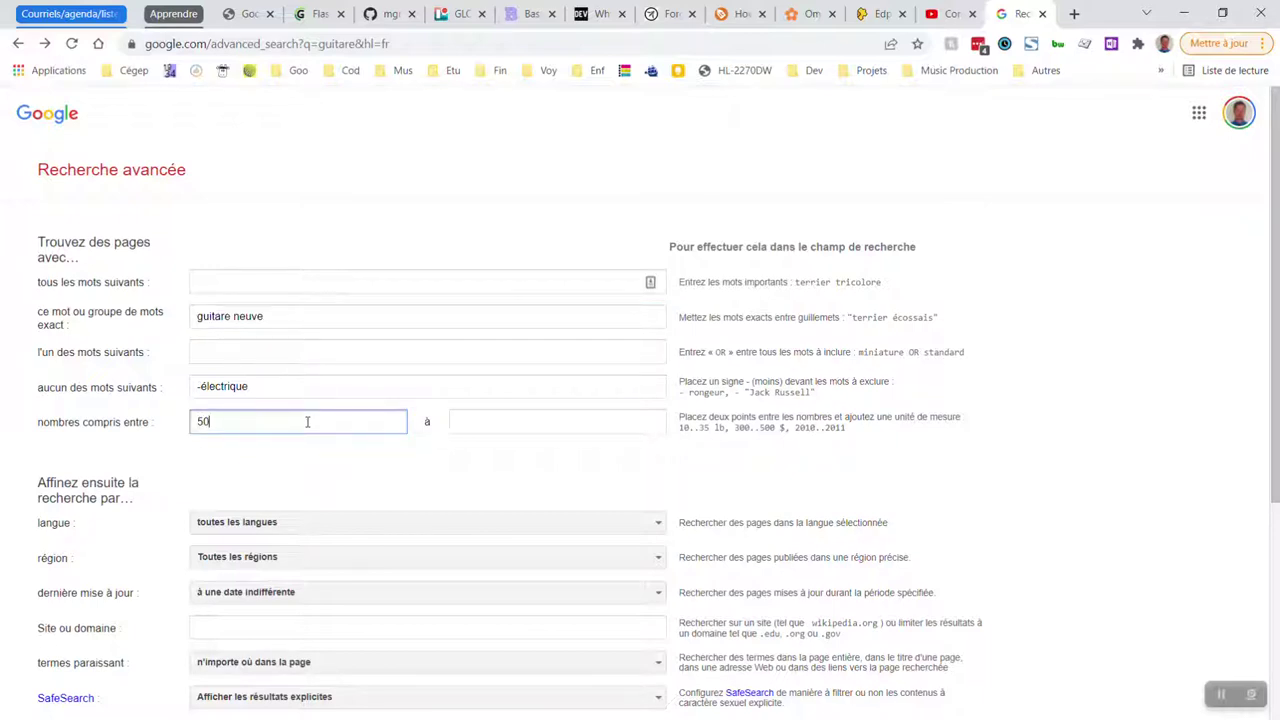
type("500")
left_click(548, 422)
type("1000")
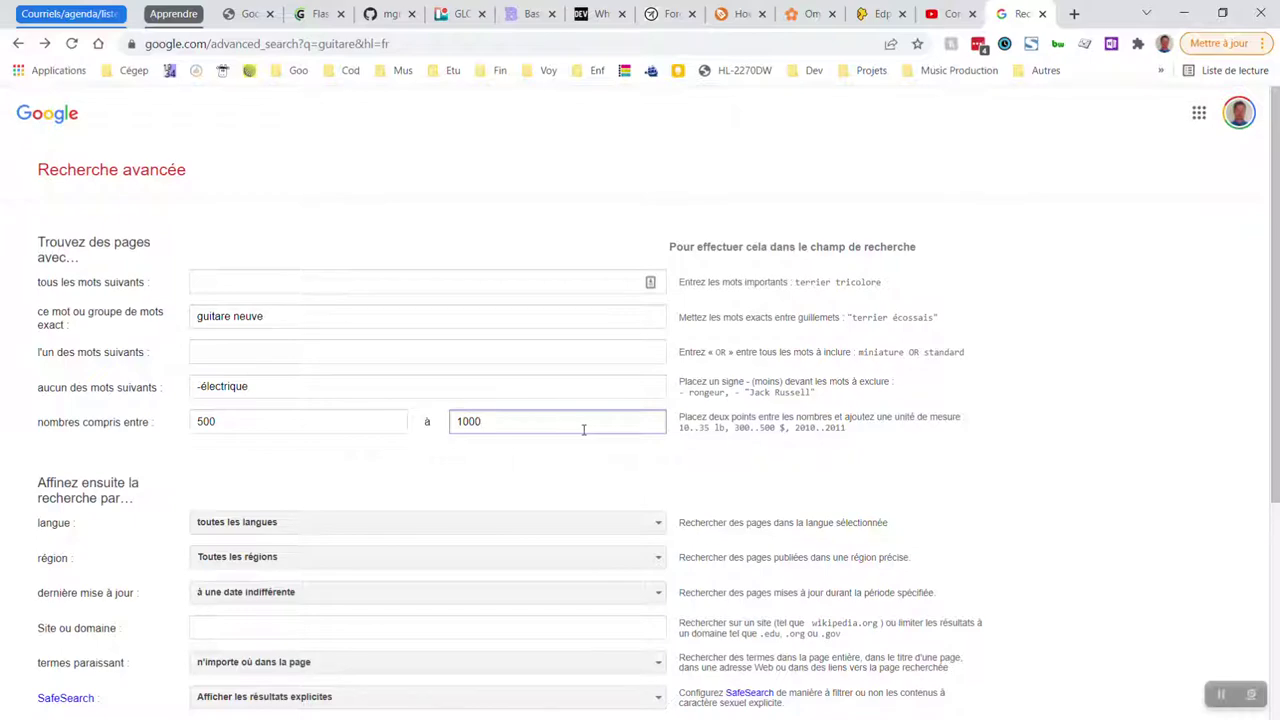
type("$")
scroll(537, 414, "down", 3)
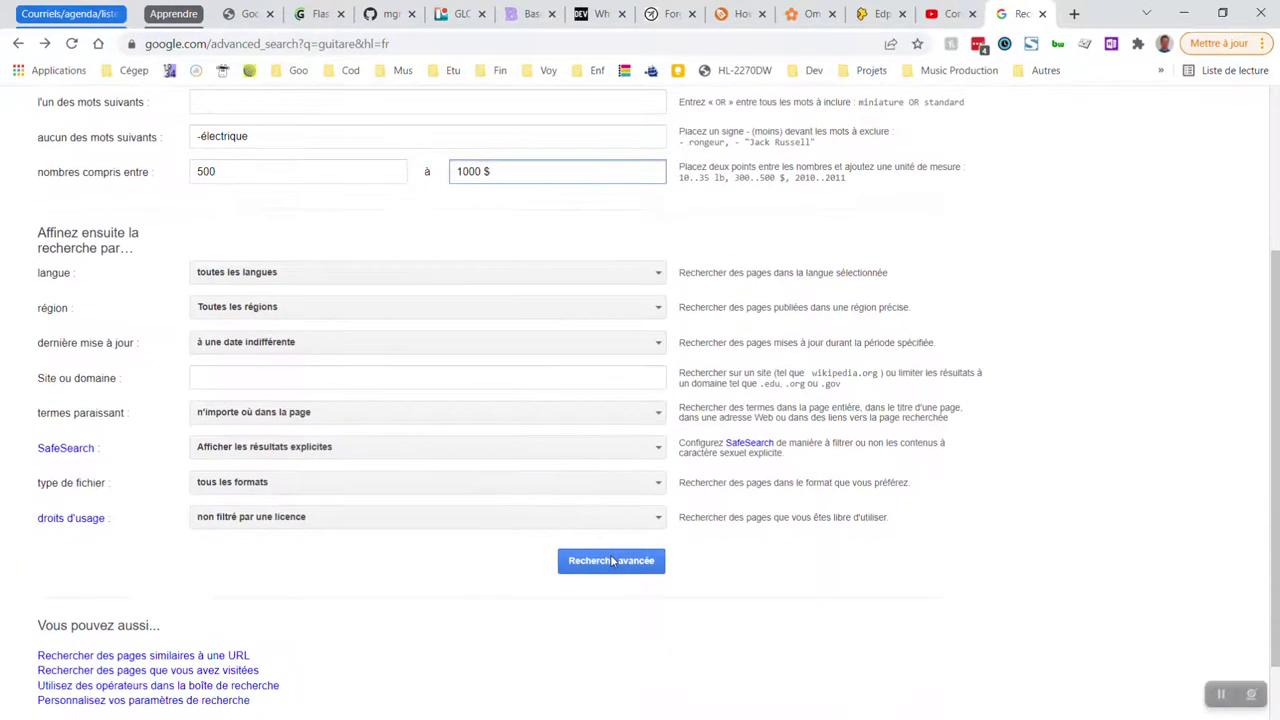
left_click(612, 562)
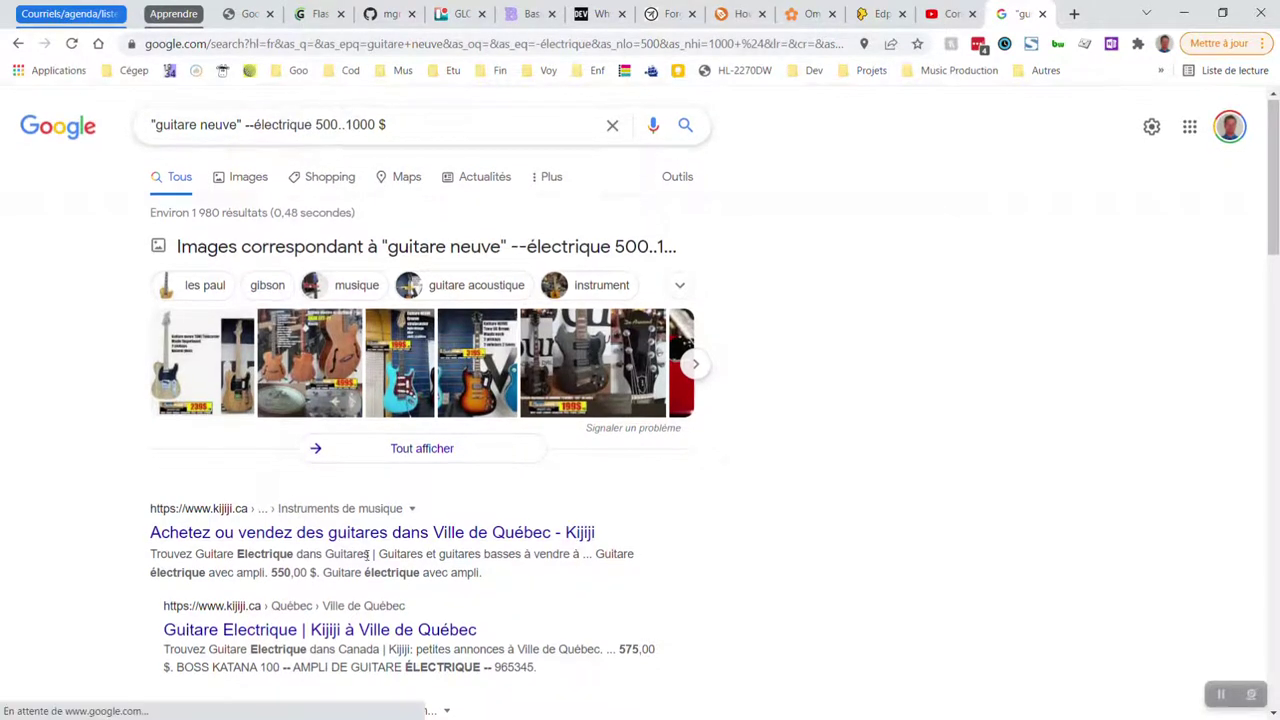
- Examine the first result's price and its use of the word "électrique", along with the generated query
scroll(376, 560, "down", 2)
left_click_drag(271, 407, 291, 407)
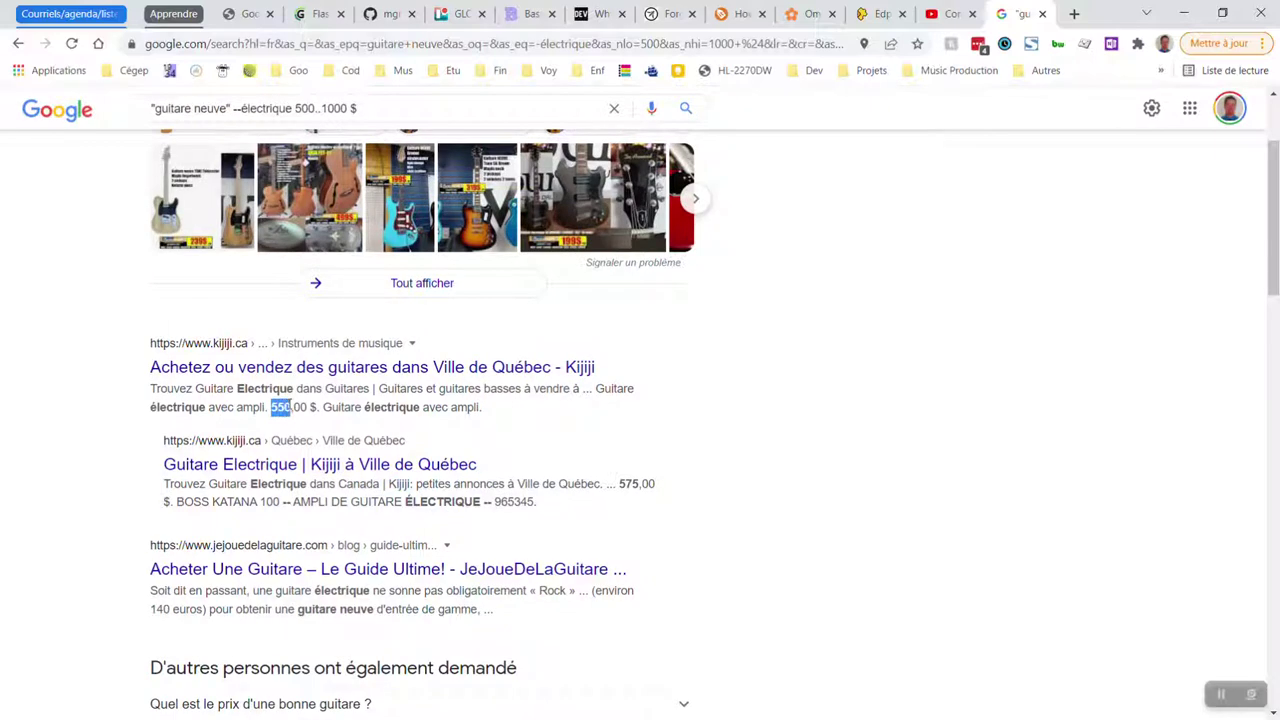
double_click(384, 407)
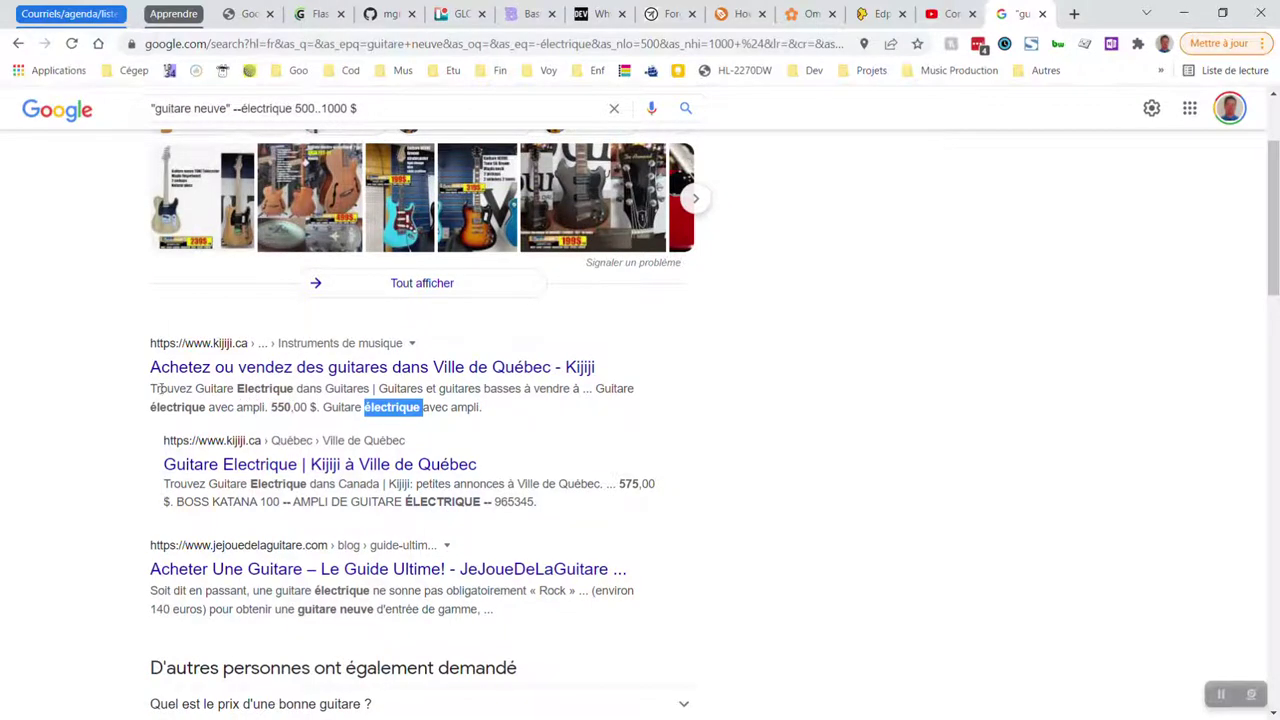
scroll(150, 388, "up", 2)
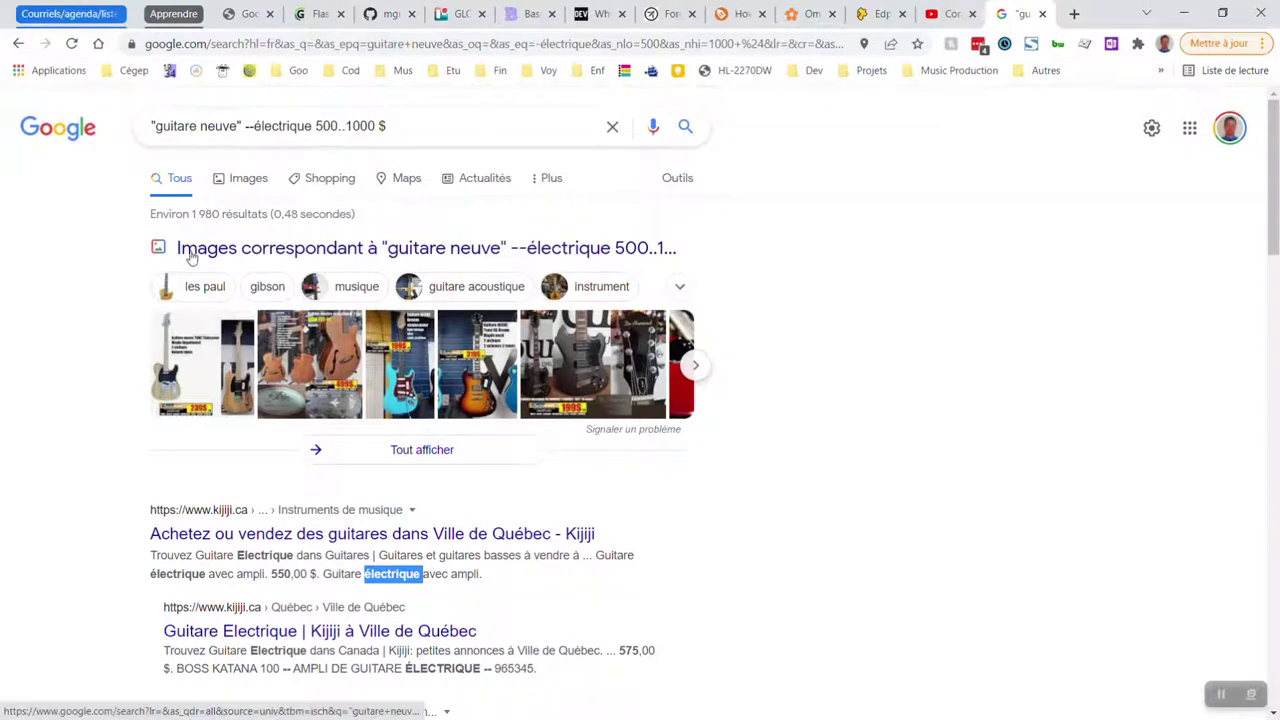
left_click(563, 215)
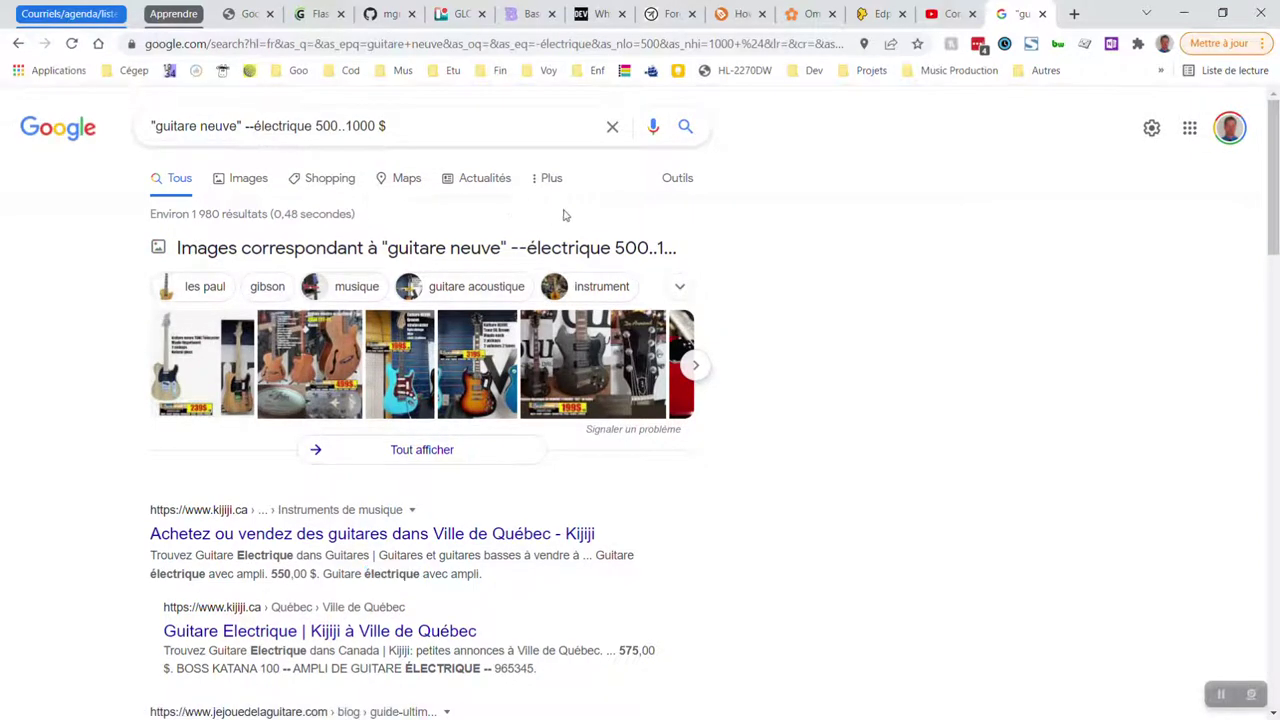
- Rerun the advanced search with the number range set from 1999 to 2021 and look through the results
scroll(300, 350, "down", 2)
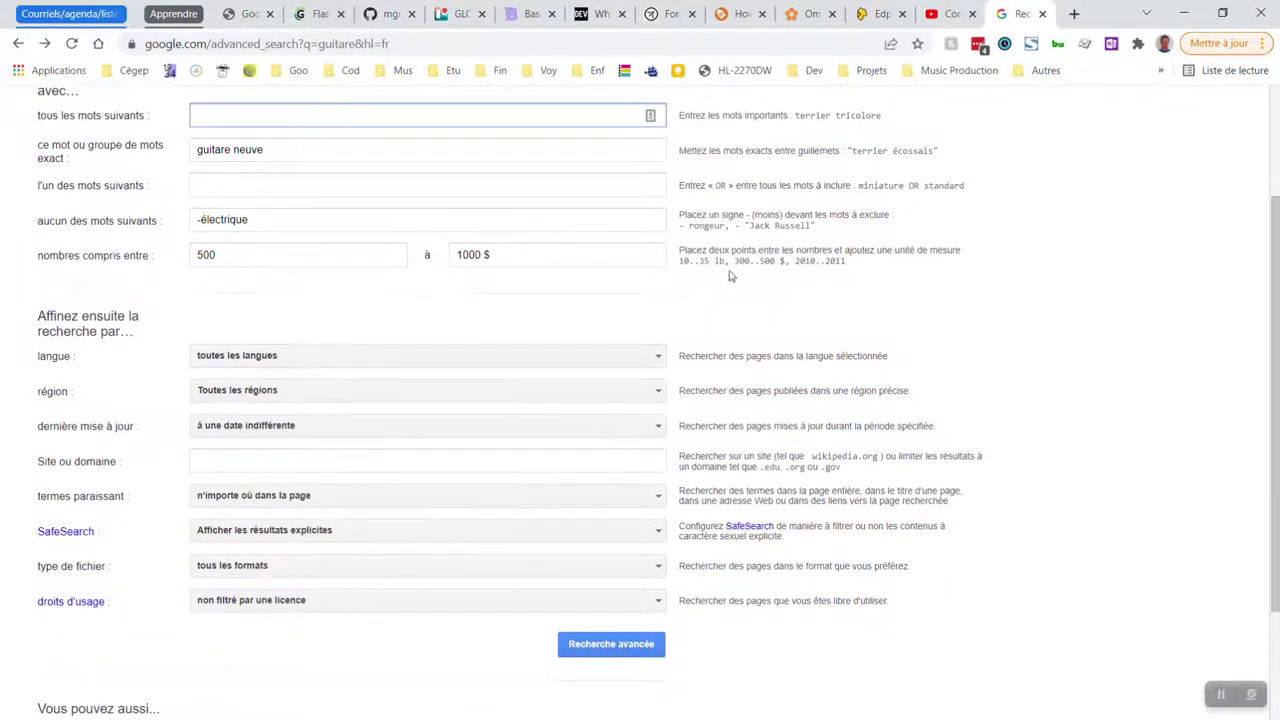
left_click_drag(735, 260, 782, 261)
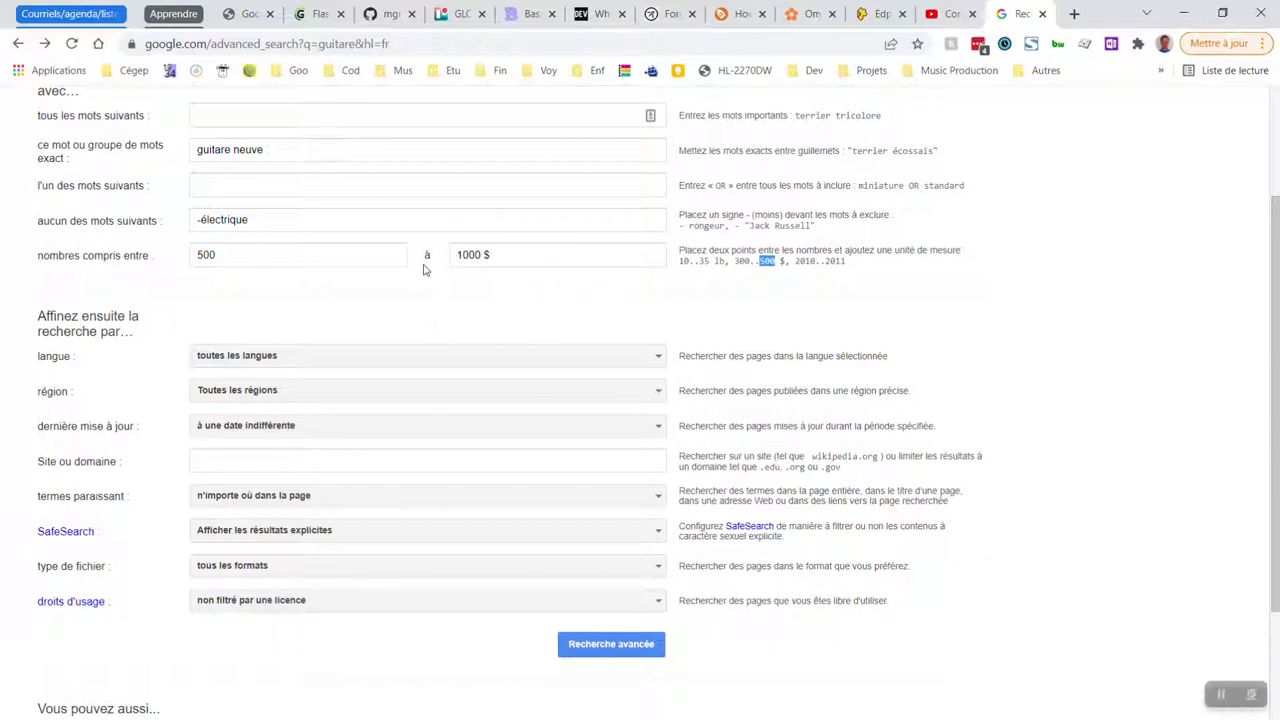
left_click_drag(366, 259, 183, 252)
type("1999")
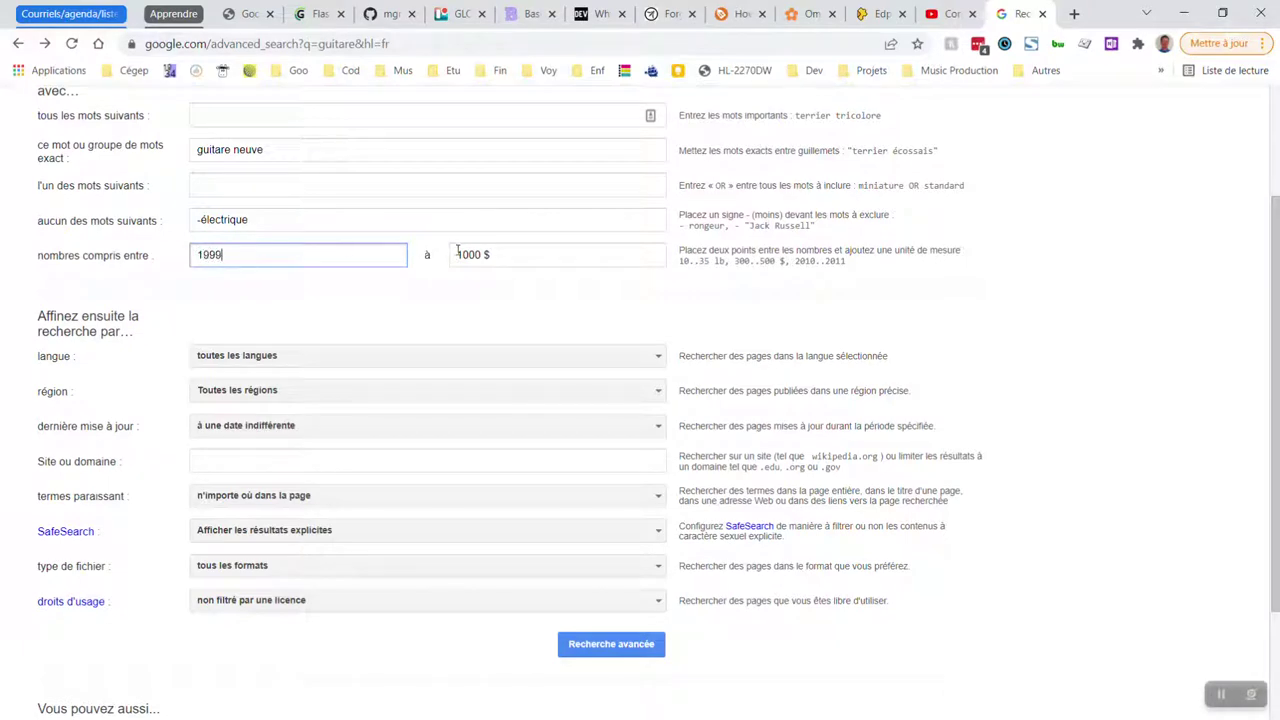
left_click_drag(492, 254, 427, 254)
type("20")
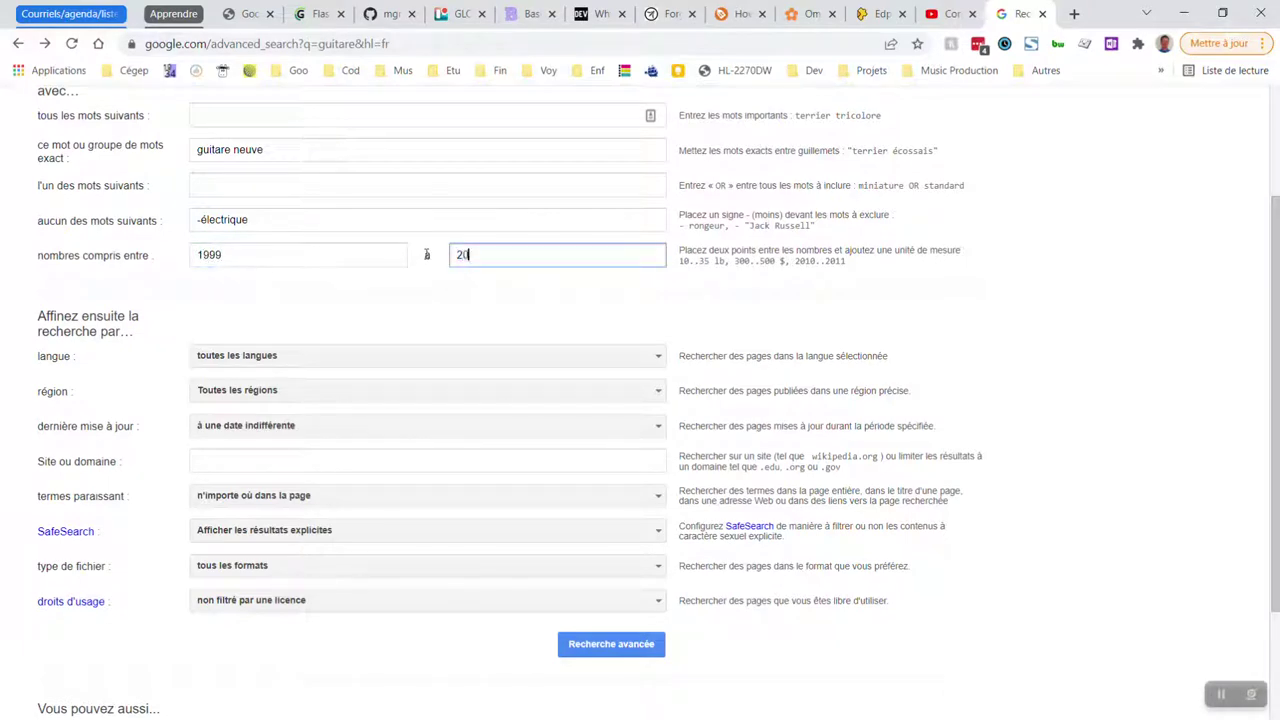
type("21")
left_click(590, 644)
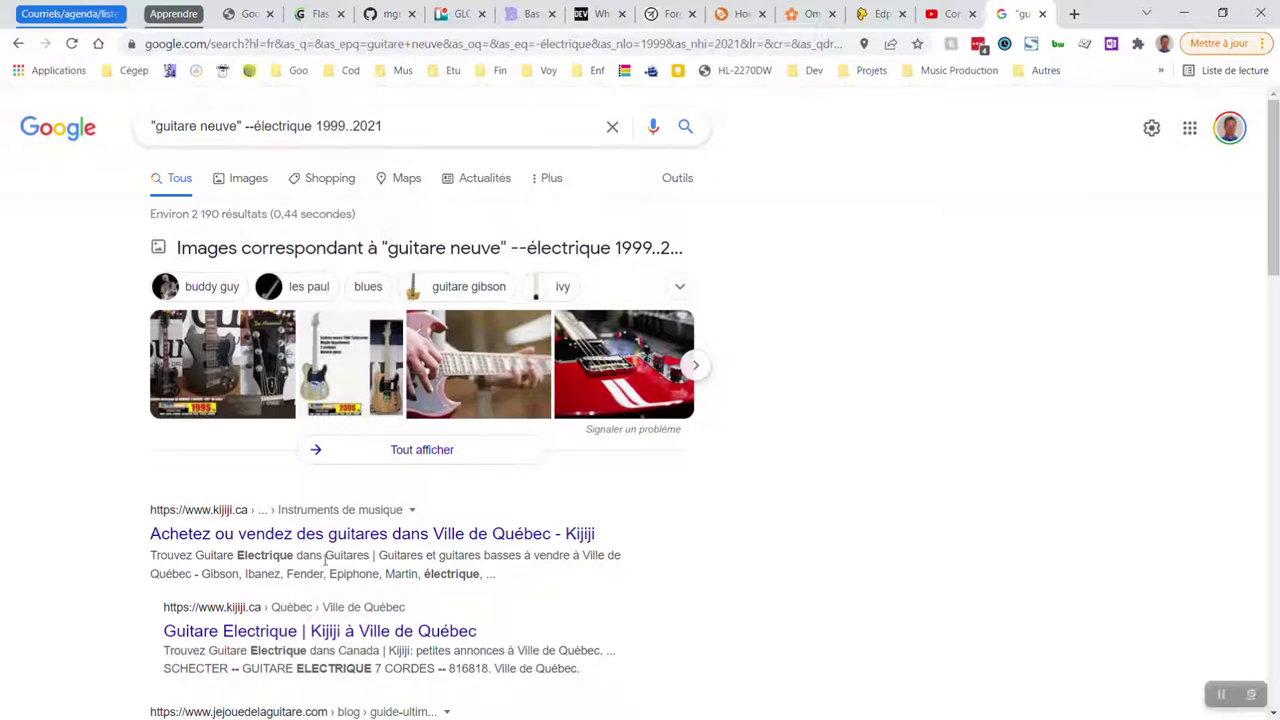
scroll(513, 557, "down", 1)
scroll(513, 557, "down", 1)
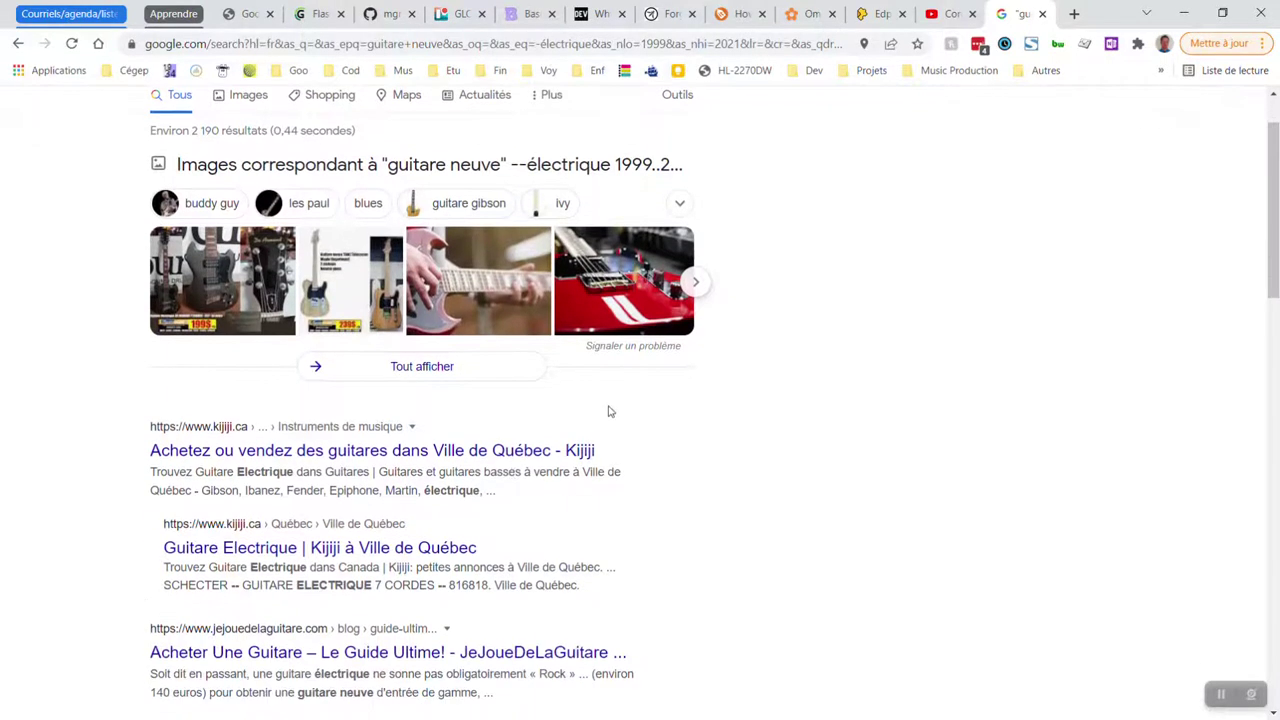
- Return to the advanced search form and highlight the exact-phrase and number-range syntax examples
key("alt+Left")
scroll(320, 280, "up", 1)
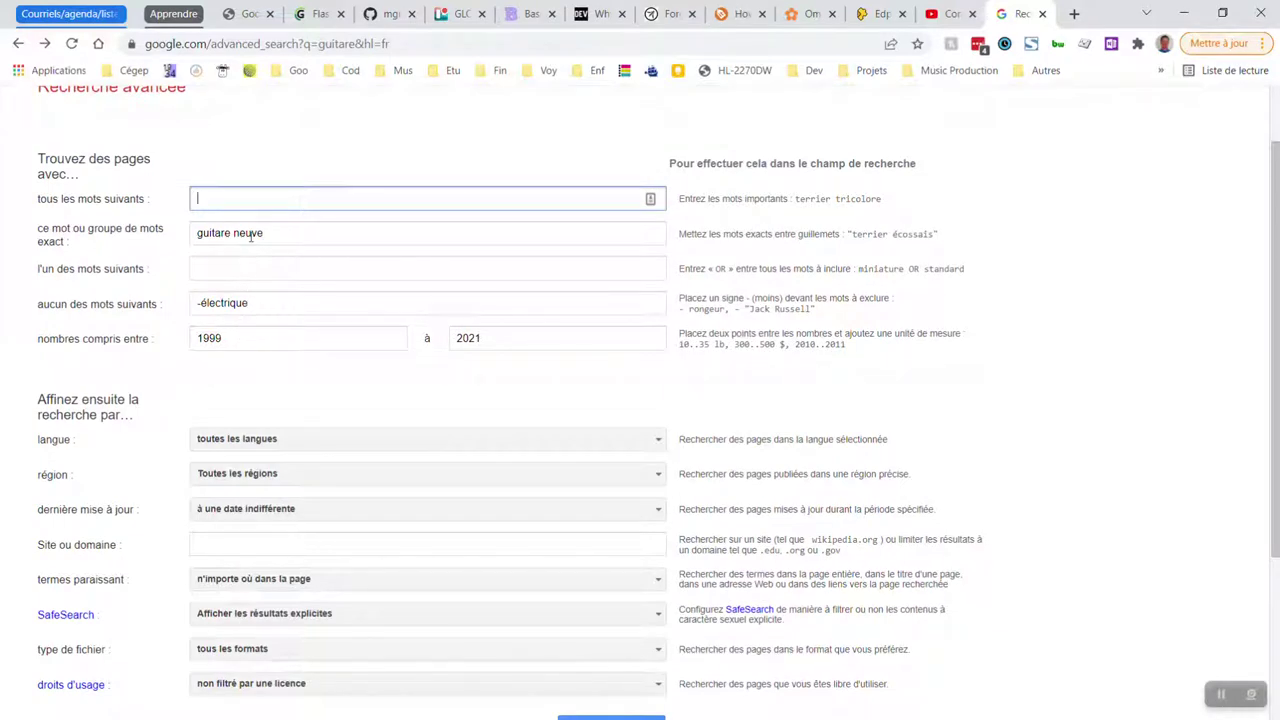
left_click_drag(288, 233, 163, 248)
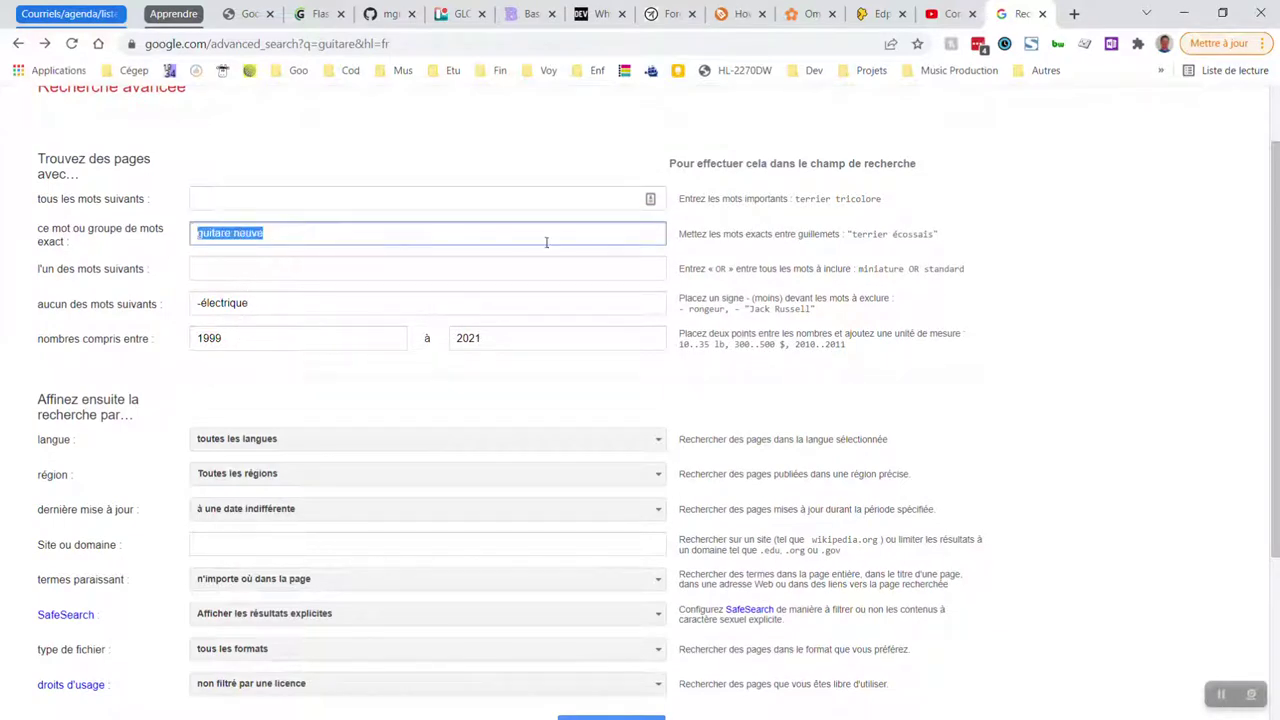
left_click_drag(844, 234, 976, 241)
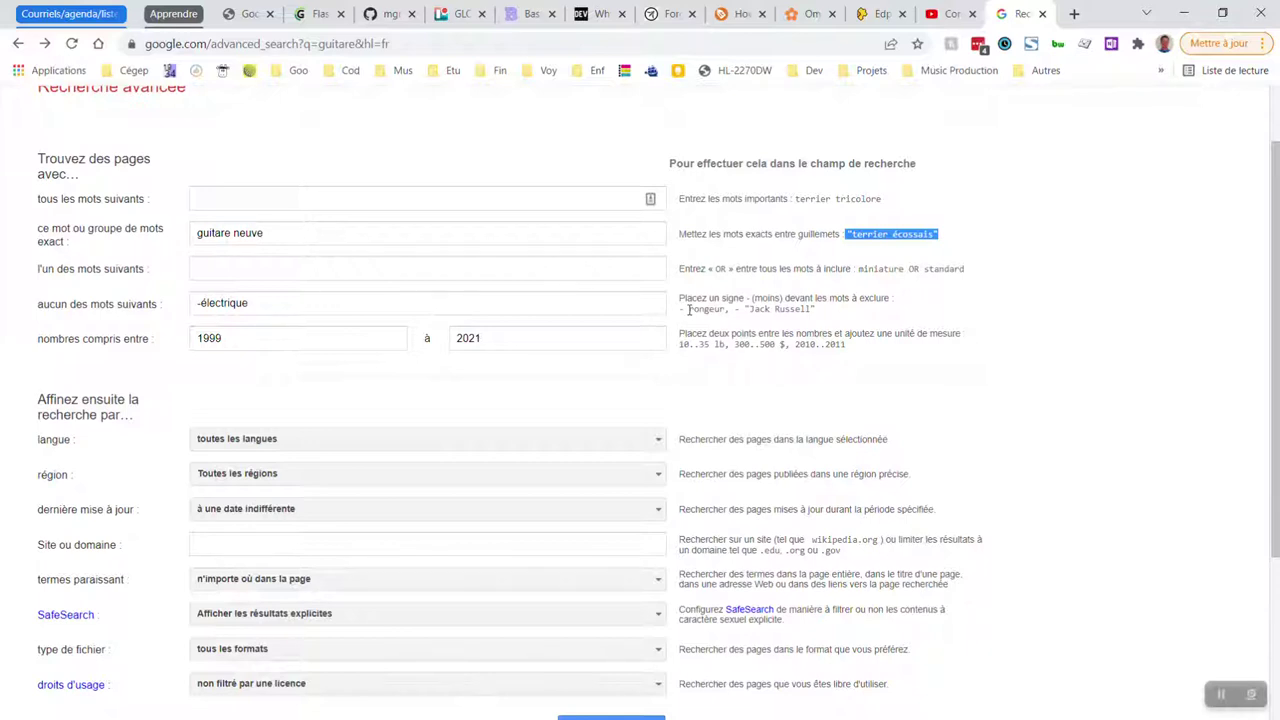
left_click_drag(855, 352, 679, 346)
- Limit the search to the site garneau.ca and run the advanced search
scroll(551, 386, "down", 2)
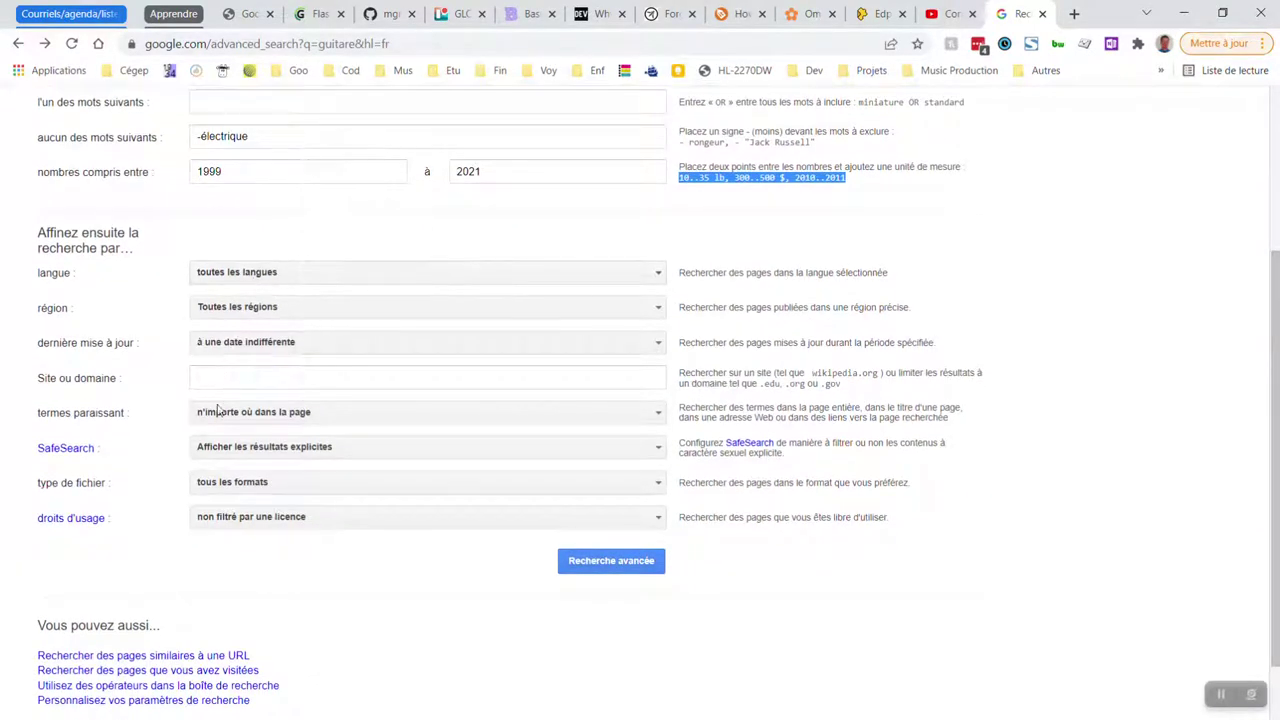
left_click(233, 381)
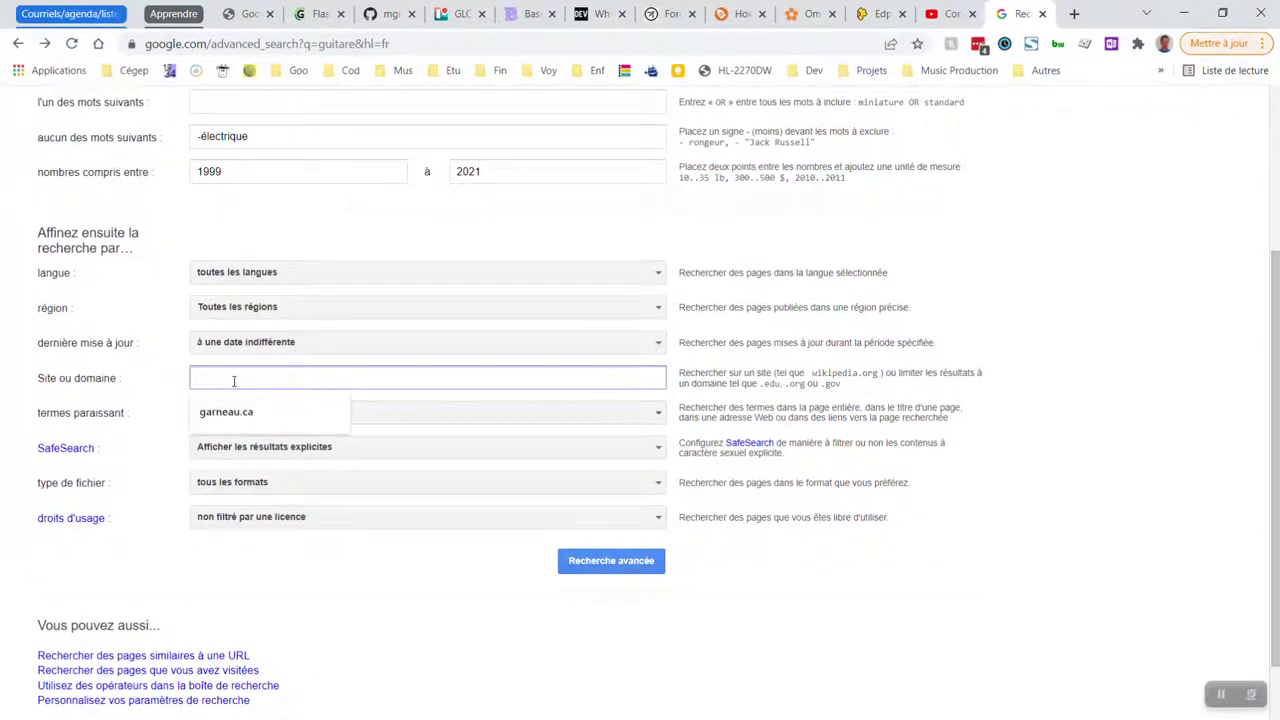
left_click(226, 411)
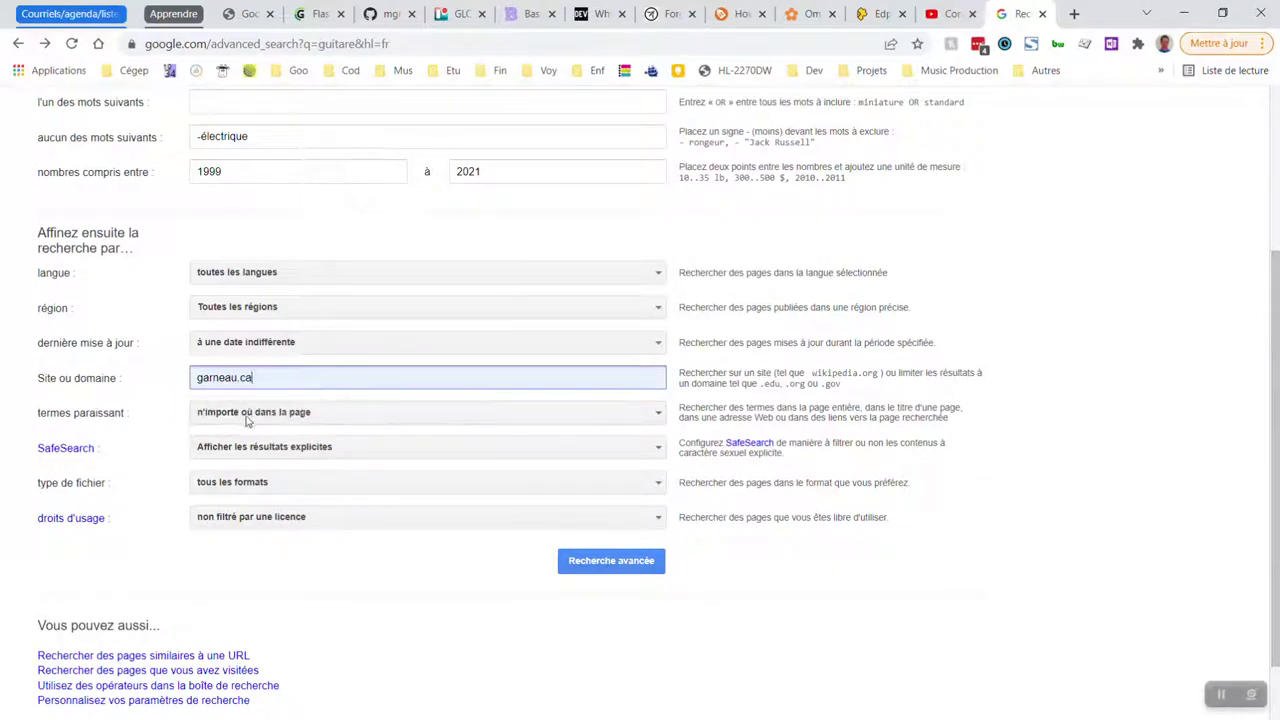
scroll(400, 368, "up", 2)
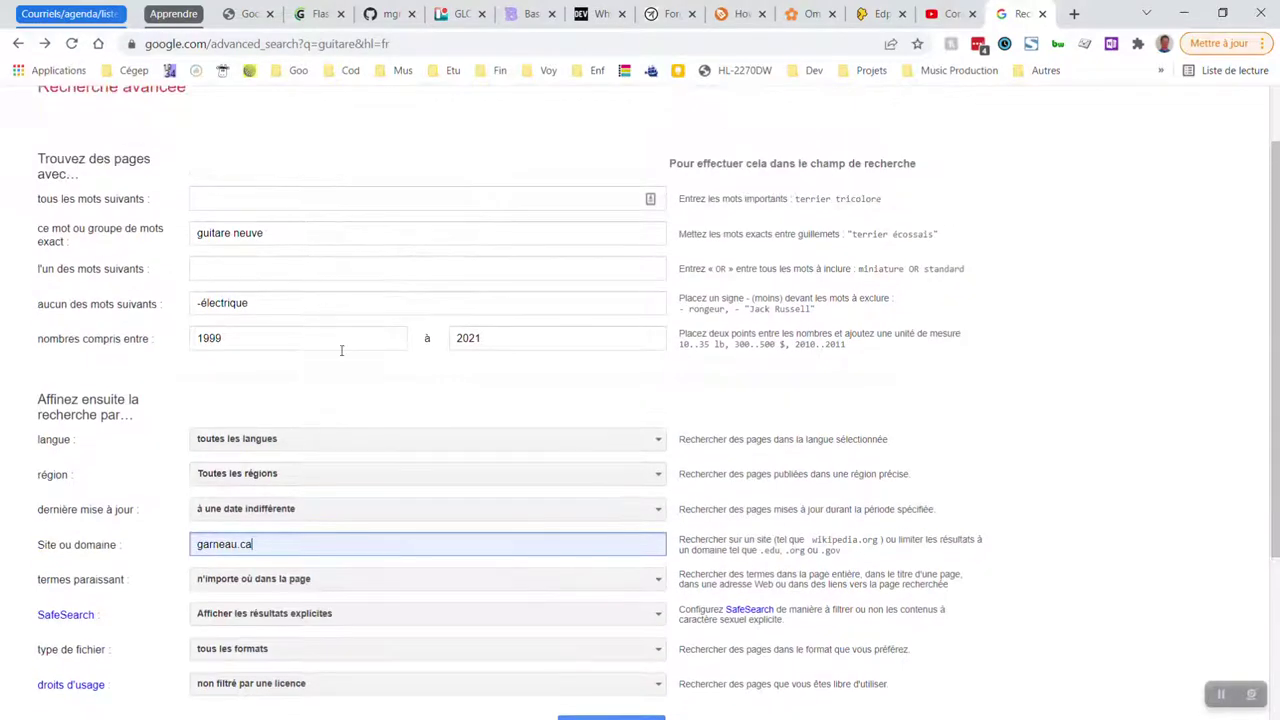
scroll(375, 380, "down", 2)
scroll(382, 398, "down", 1)
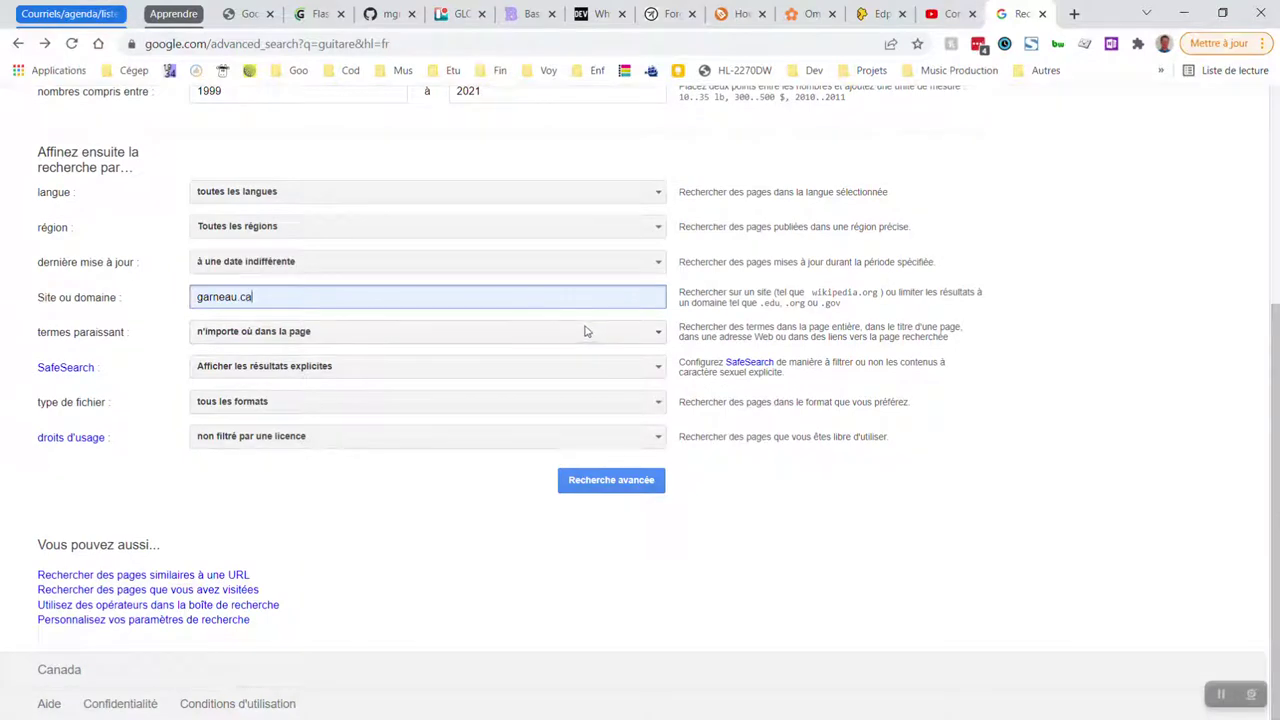
left_click(593, 484)
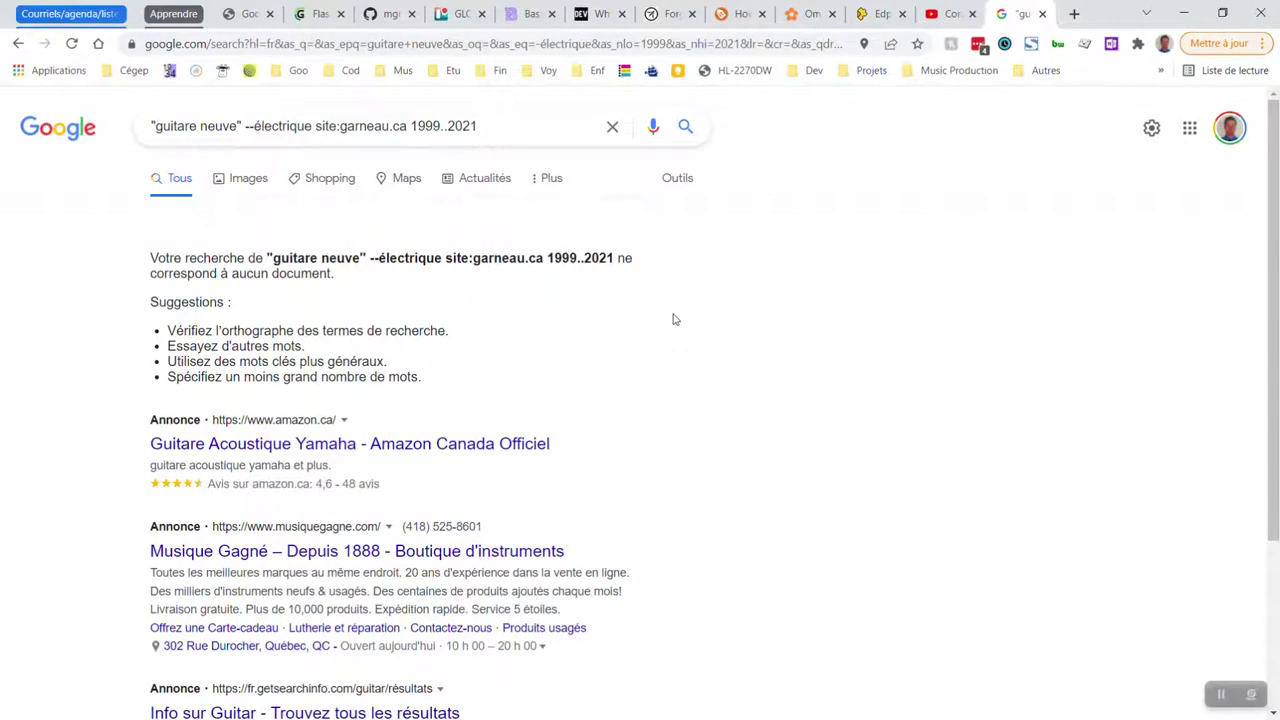
- Return to the advanced search form and review the criteria filled in
key("alt+Left")
scroll(489, 340, "down", 3)
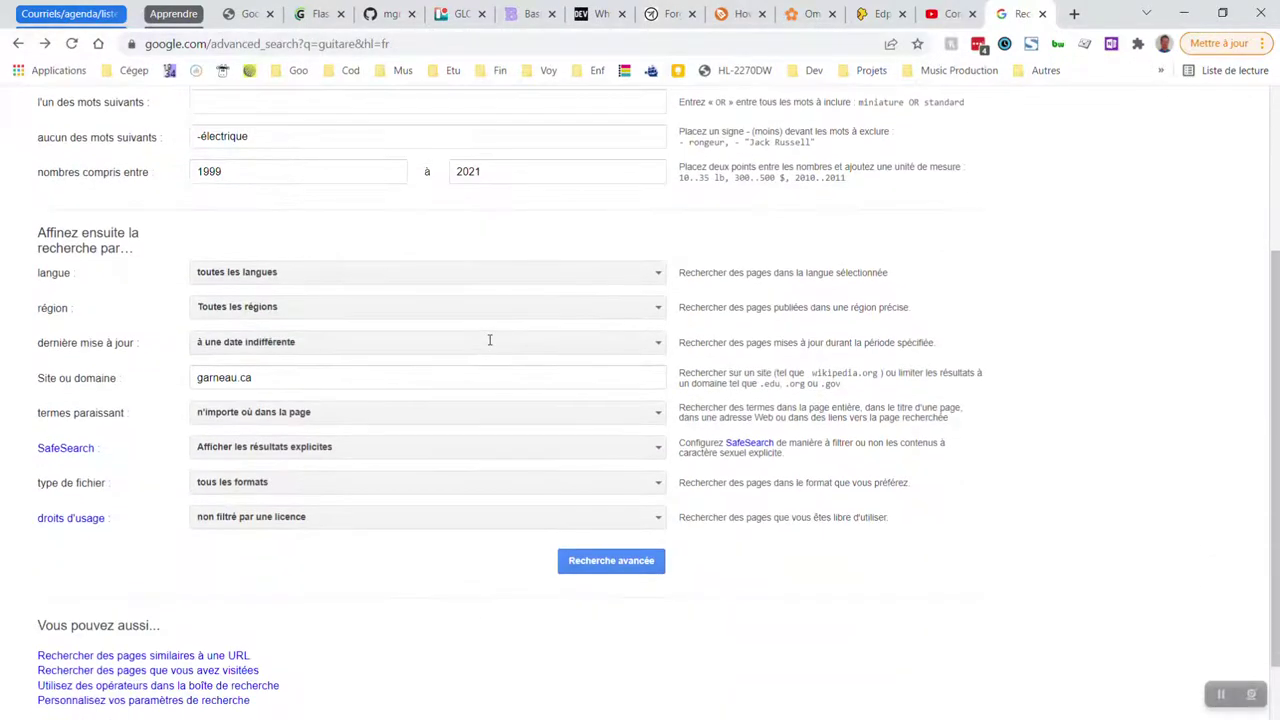
scroll(490, 345, "up", 1)
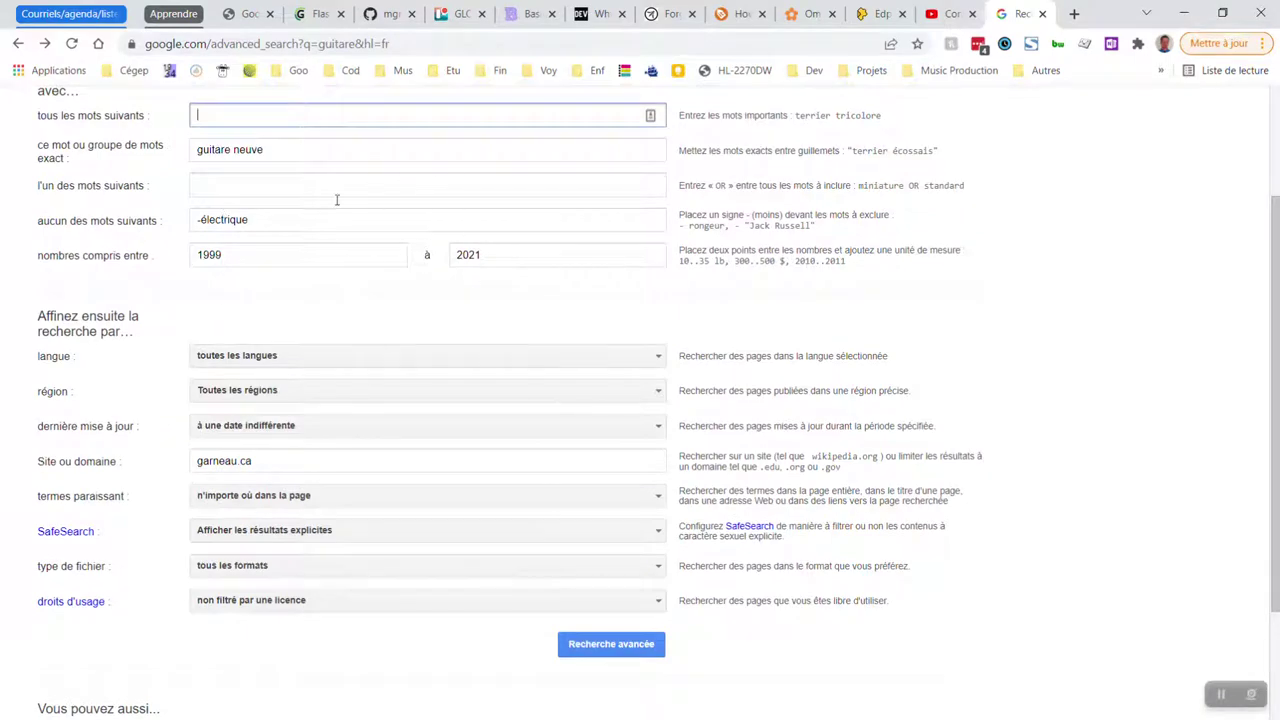
scroll(575, 323, "up", 1)
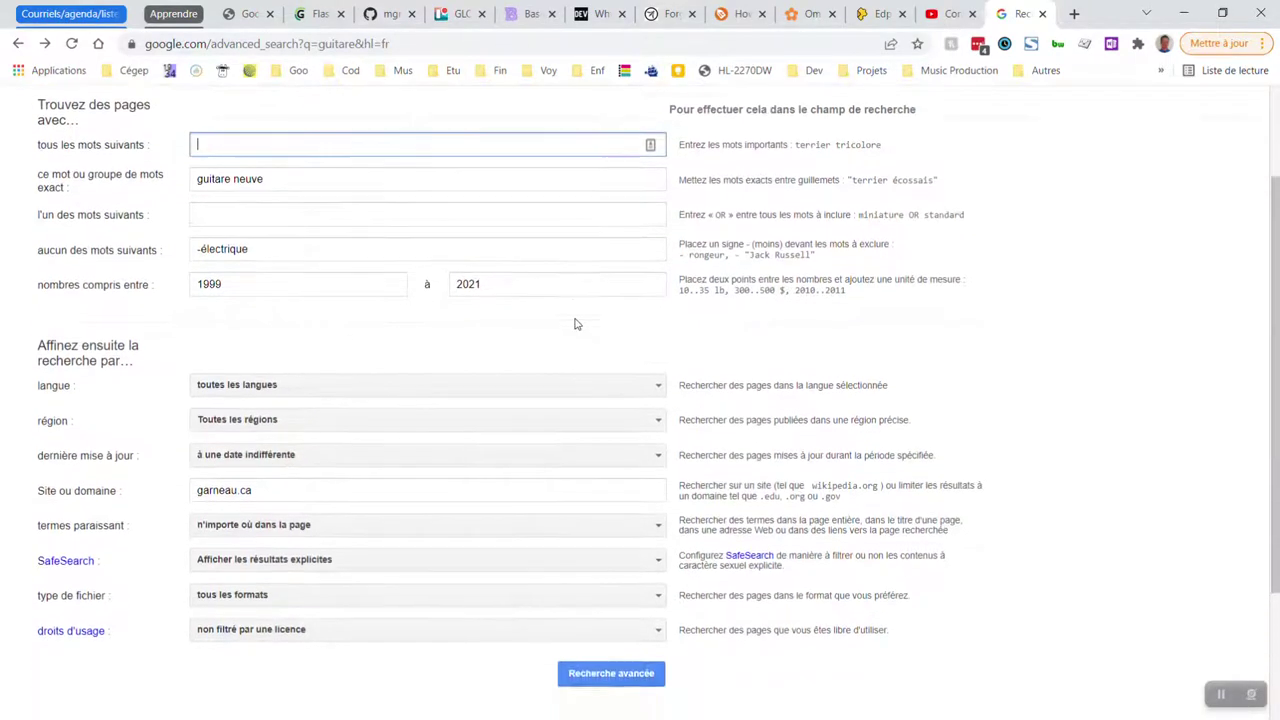
scroll(575, 323, "down", 1)
- Go back to the guitar results page and replace the query with a search for erreur word 123
key("alt+Left")
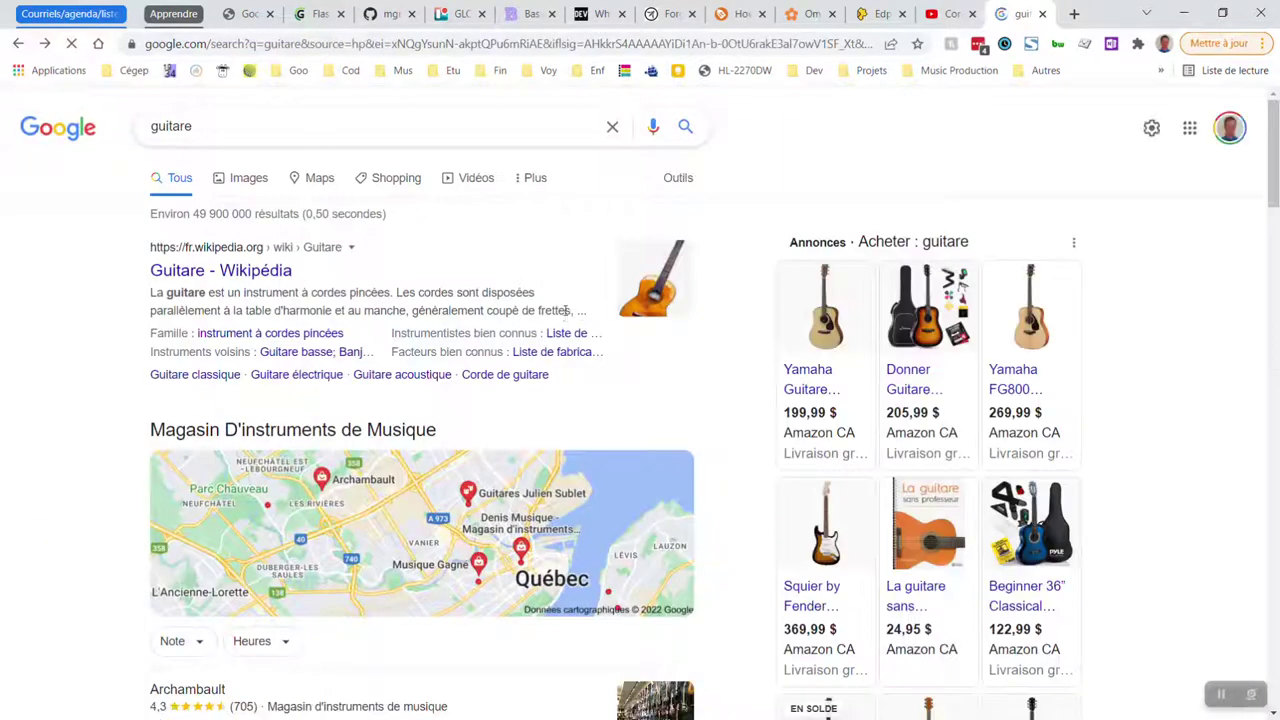
left_click(380, 122)
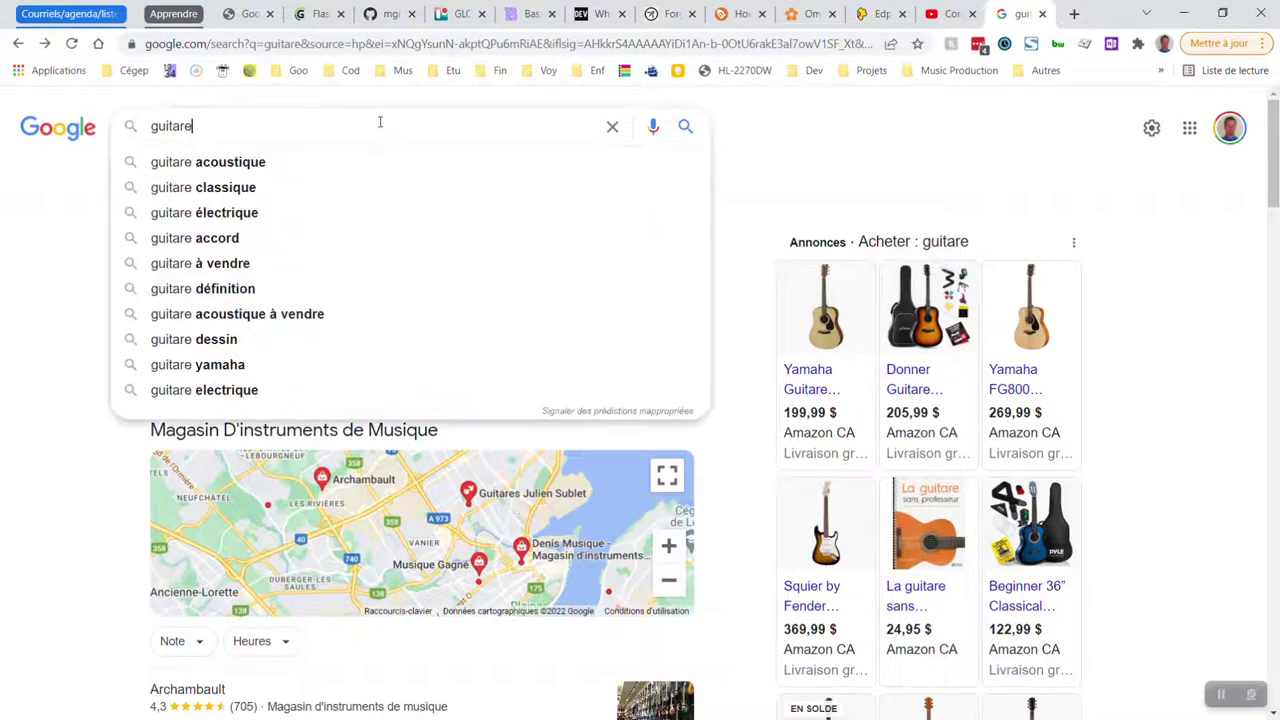
key("ctrl+a")
key("BackSpace")
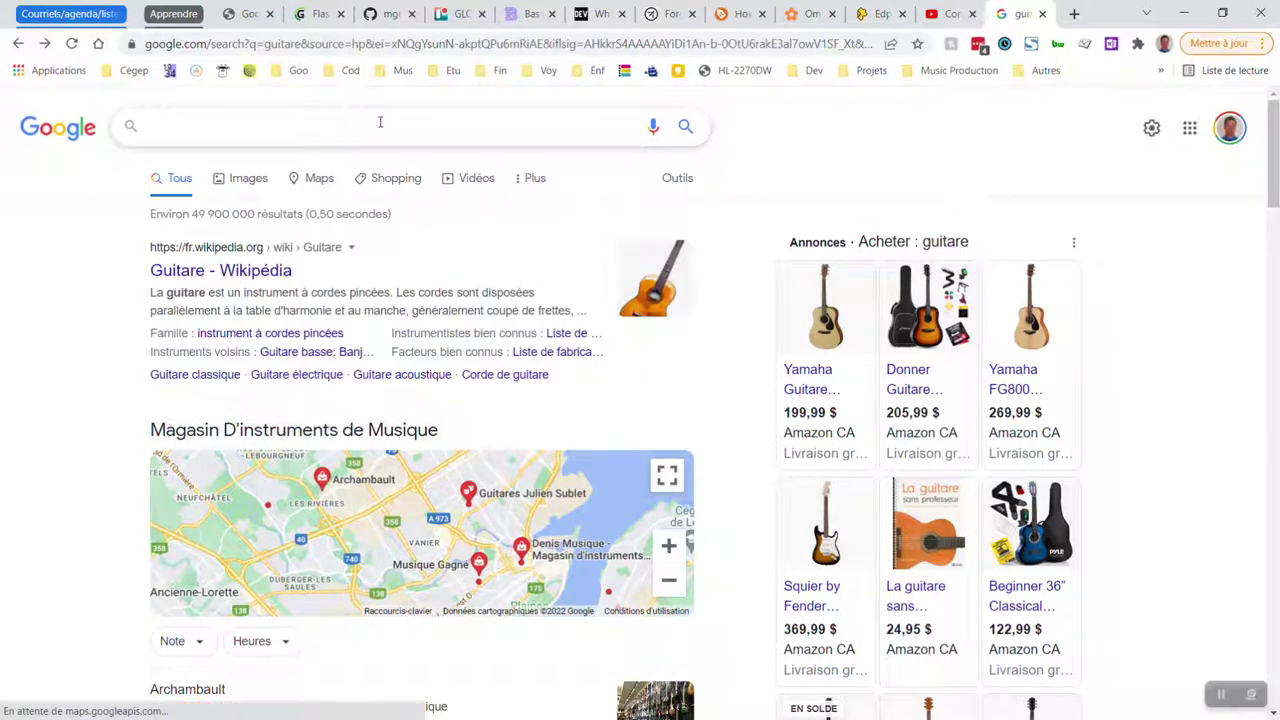
type("erreur ")
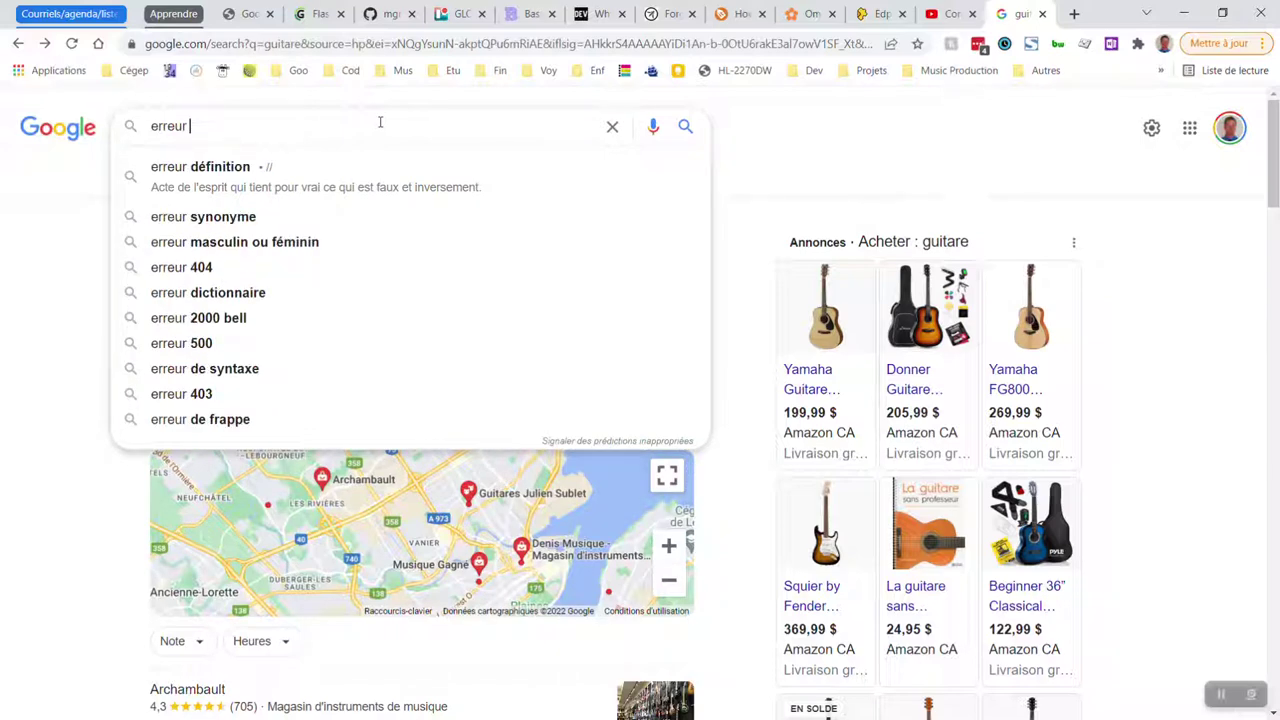
type("word ")
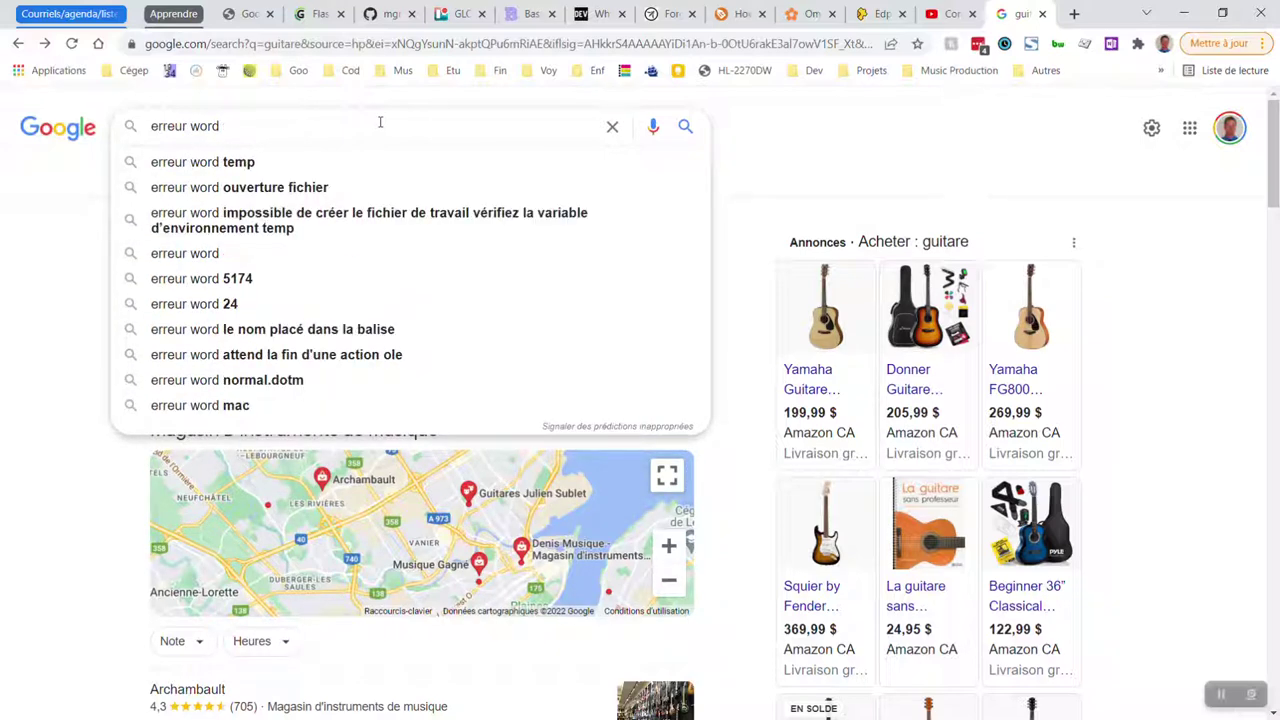
type("123")
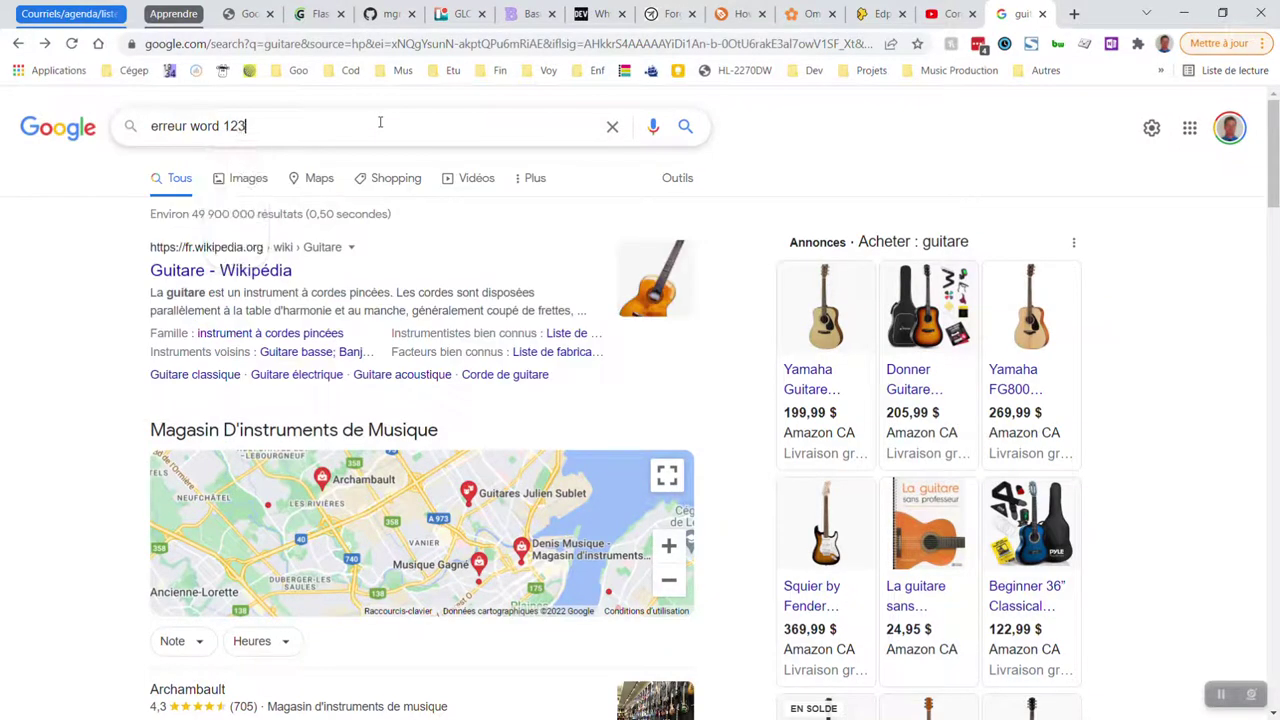
key("Return")
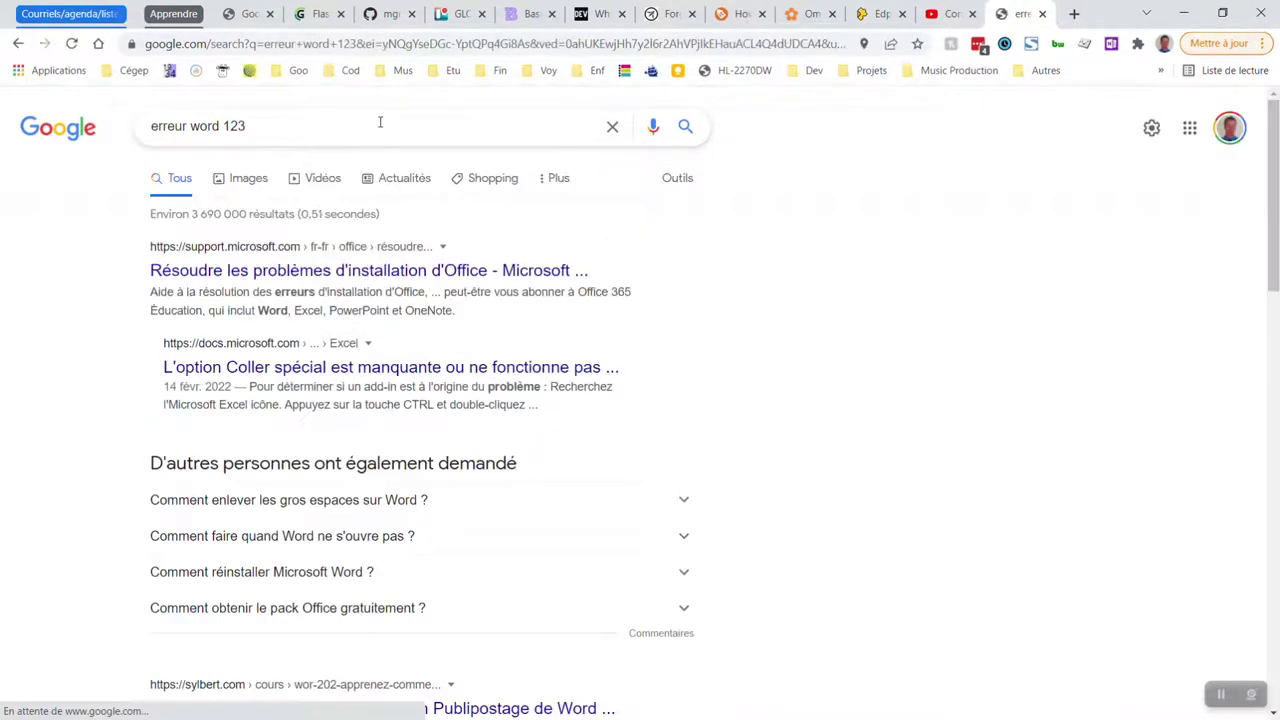
- Rerun the search with the query in quotation marks as the exact phrase "erreur word 123"
left_click(325, 130)
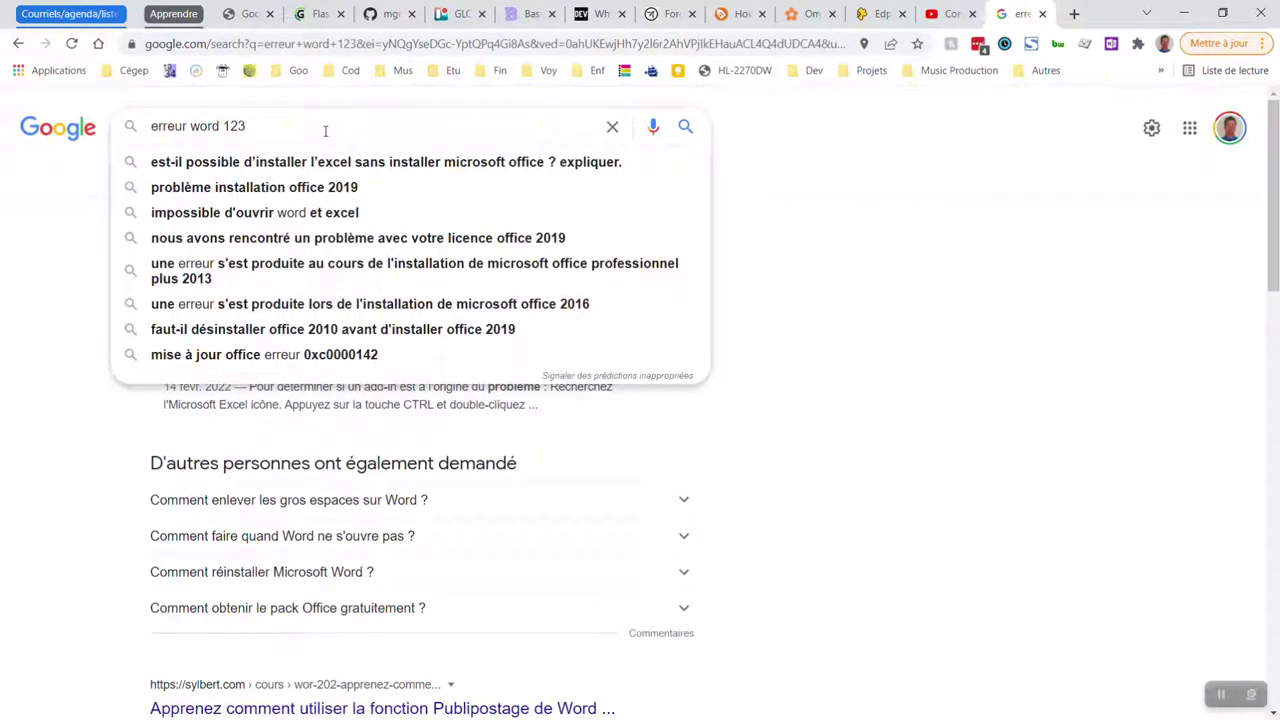
type("\"")
key("Return")
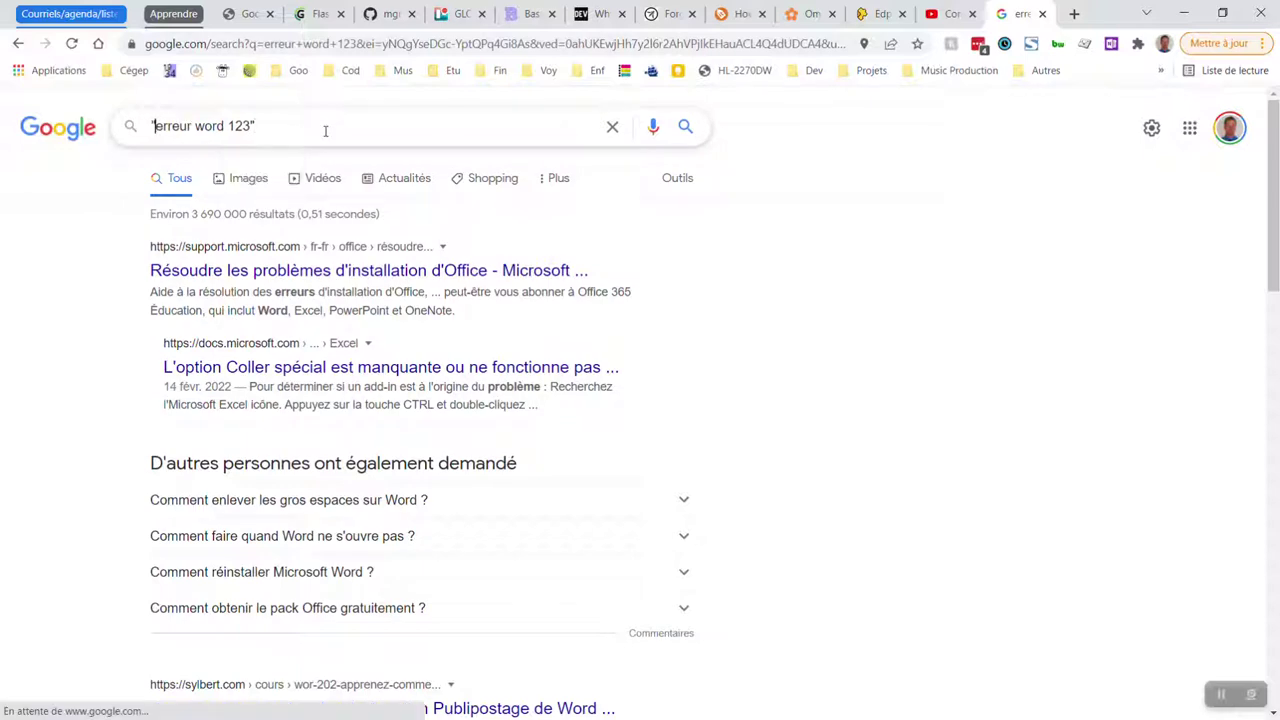
left_click(325, 132)
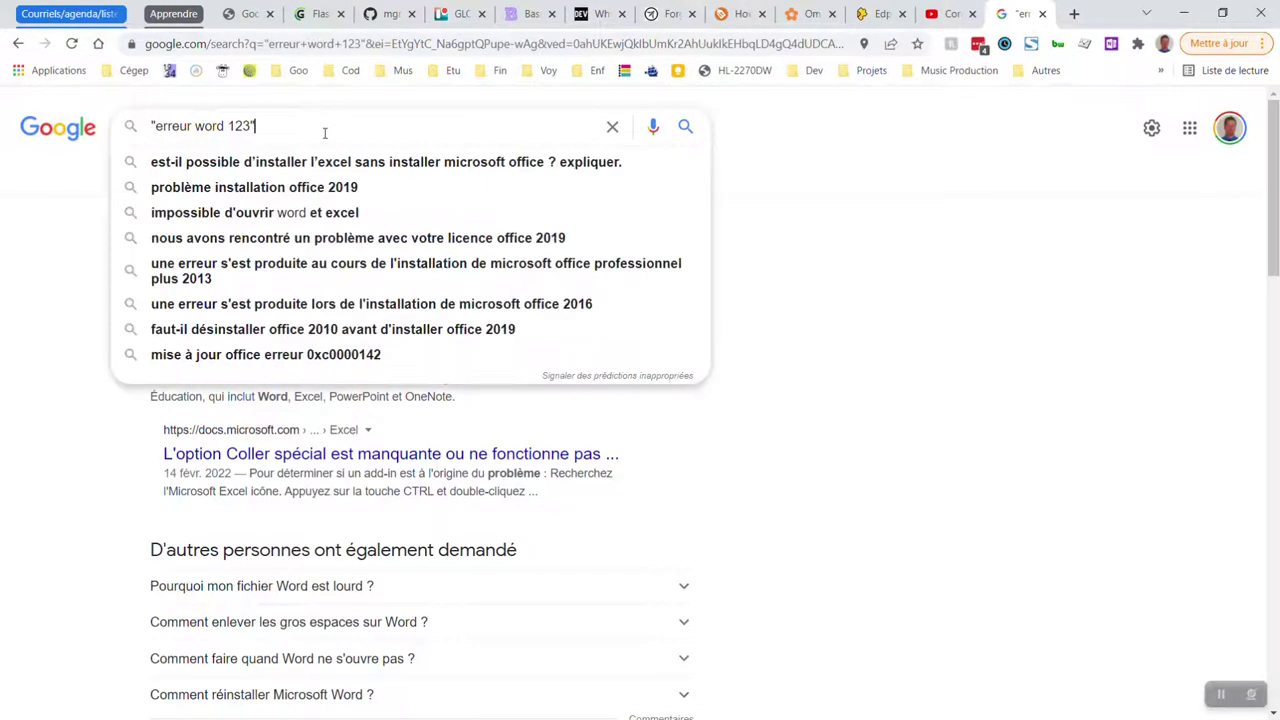
left_click(871, 260)
- Exclude the word Office from the exact-phrase query by adding -Office and run the search
left_click(414, 129)
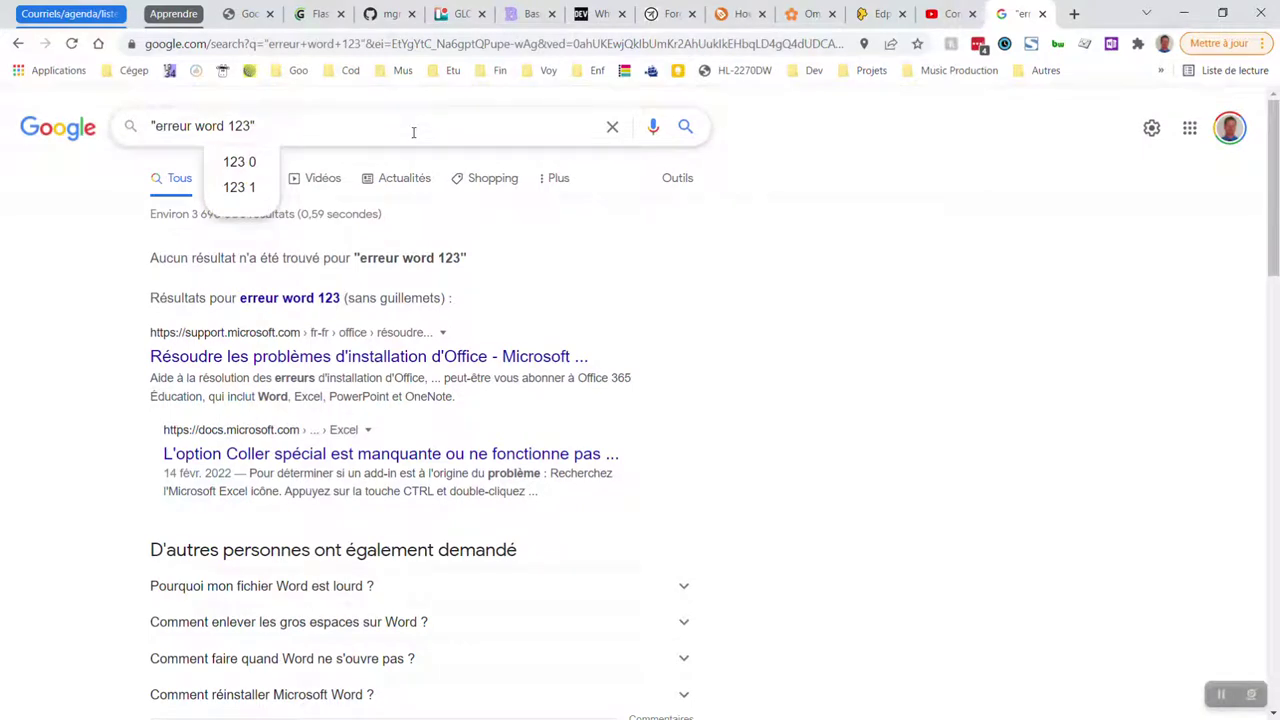
type("-O")
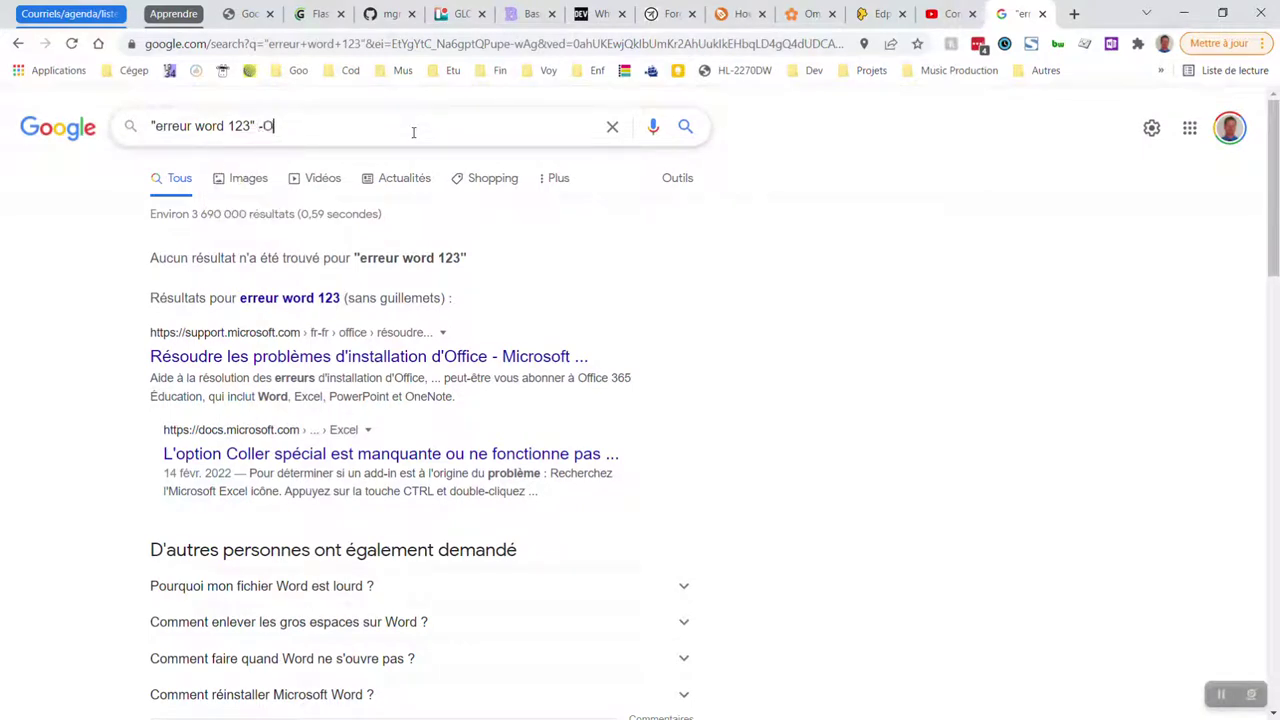
type("ffice")
key("Return")
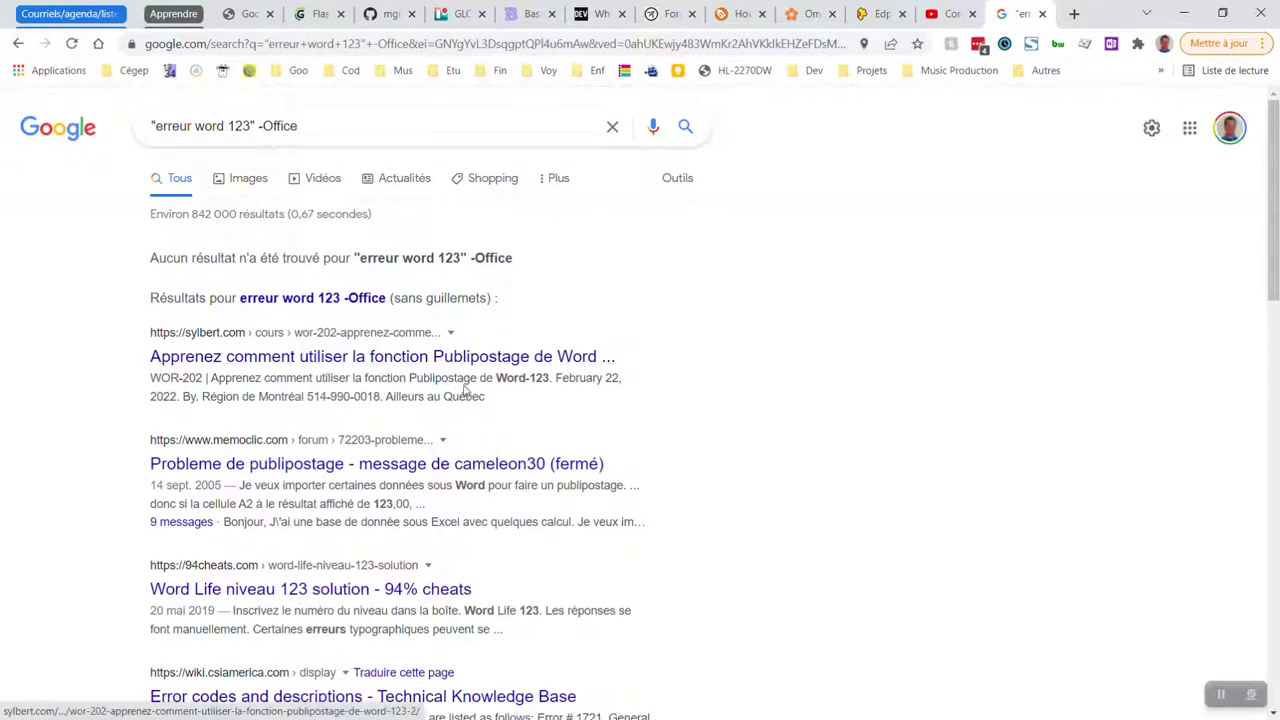
- Replace the query with the quoted wildcard phrase "Les meilleurs * au monde"
left_click(321, 125)
key("ctrl+a")
key("BackSpace")
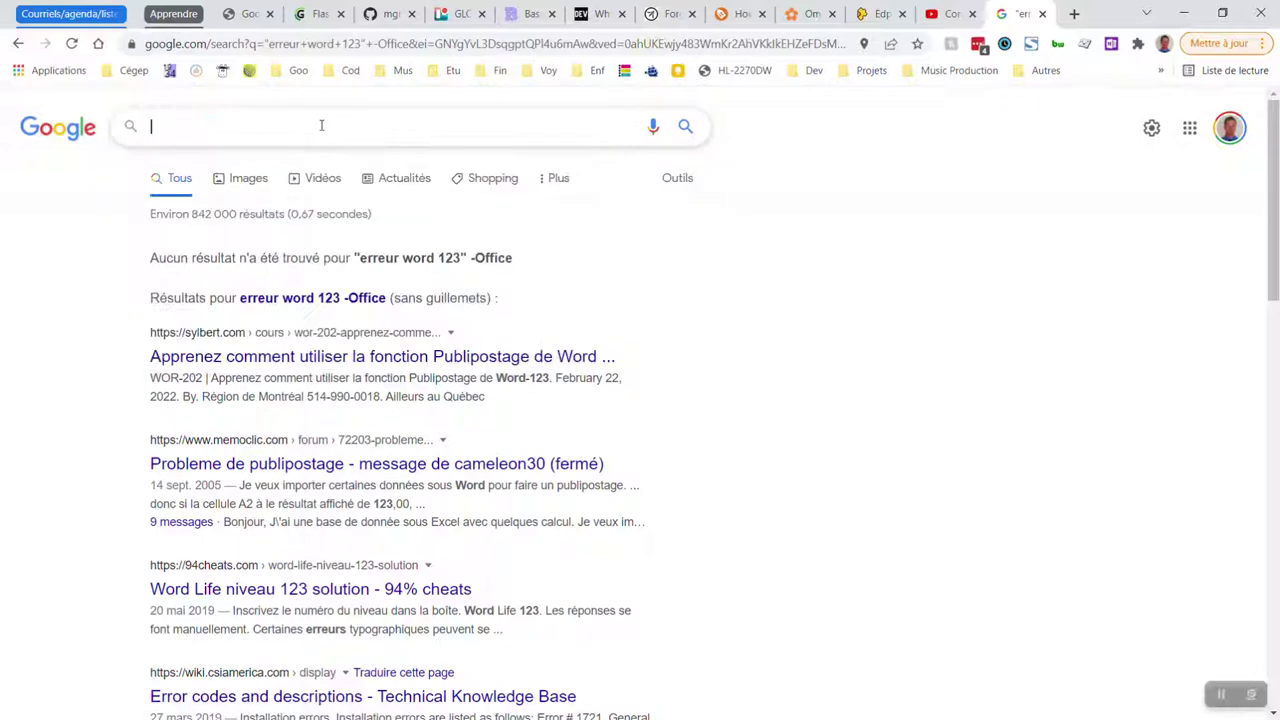
type("\"Les me")
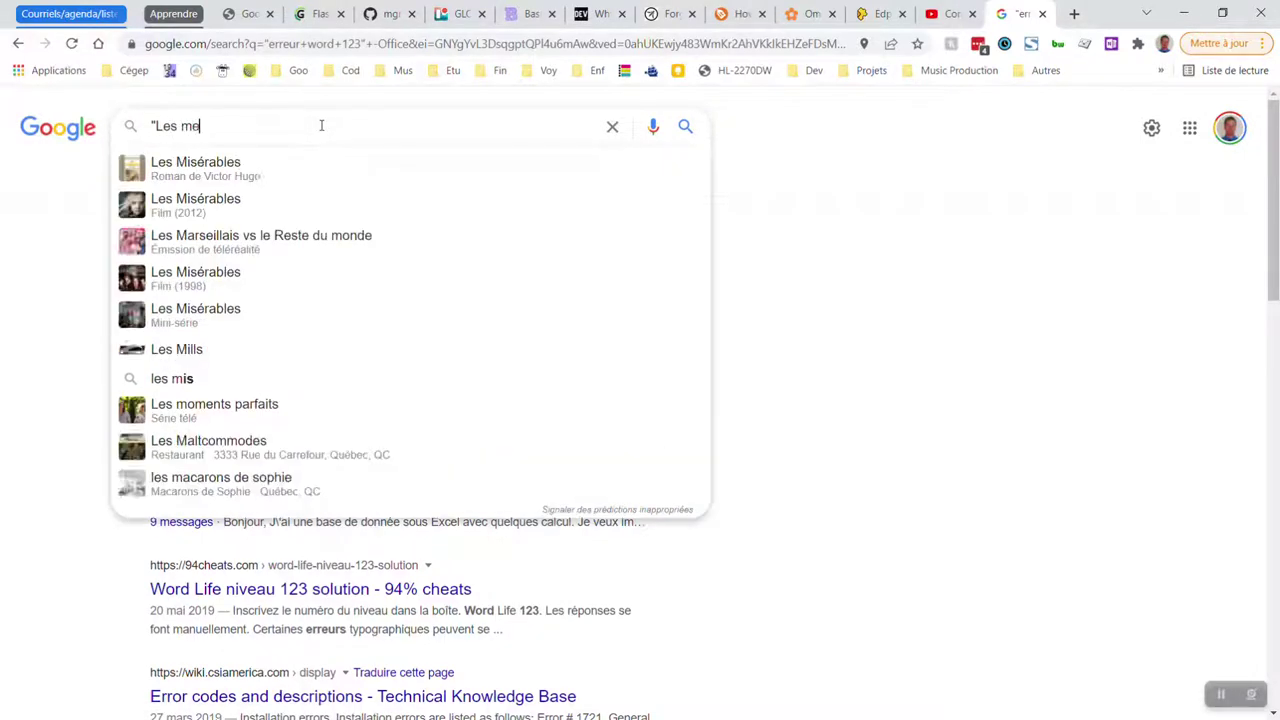
type("illeurs \"")
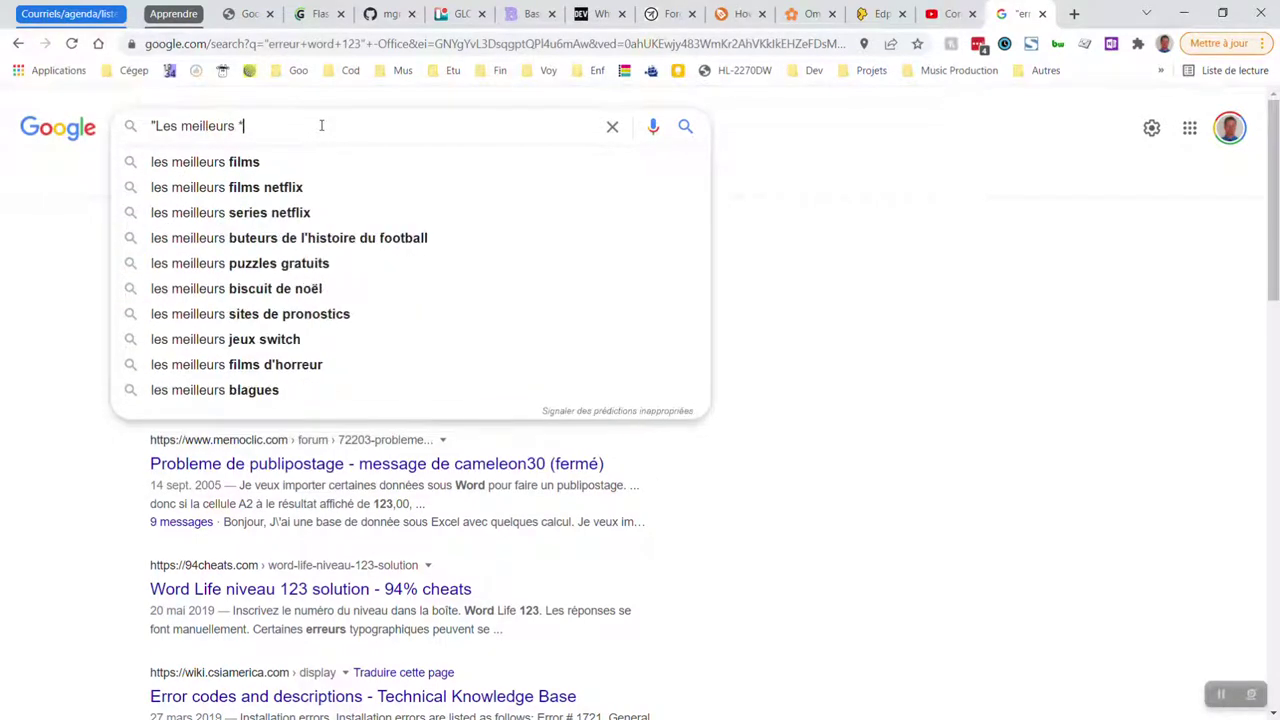
type("au monde\"")
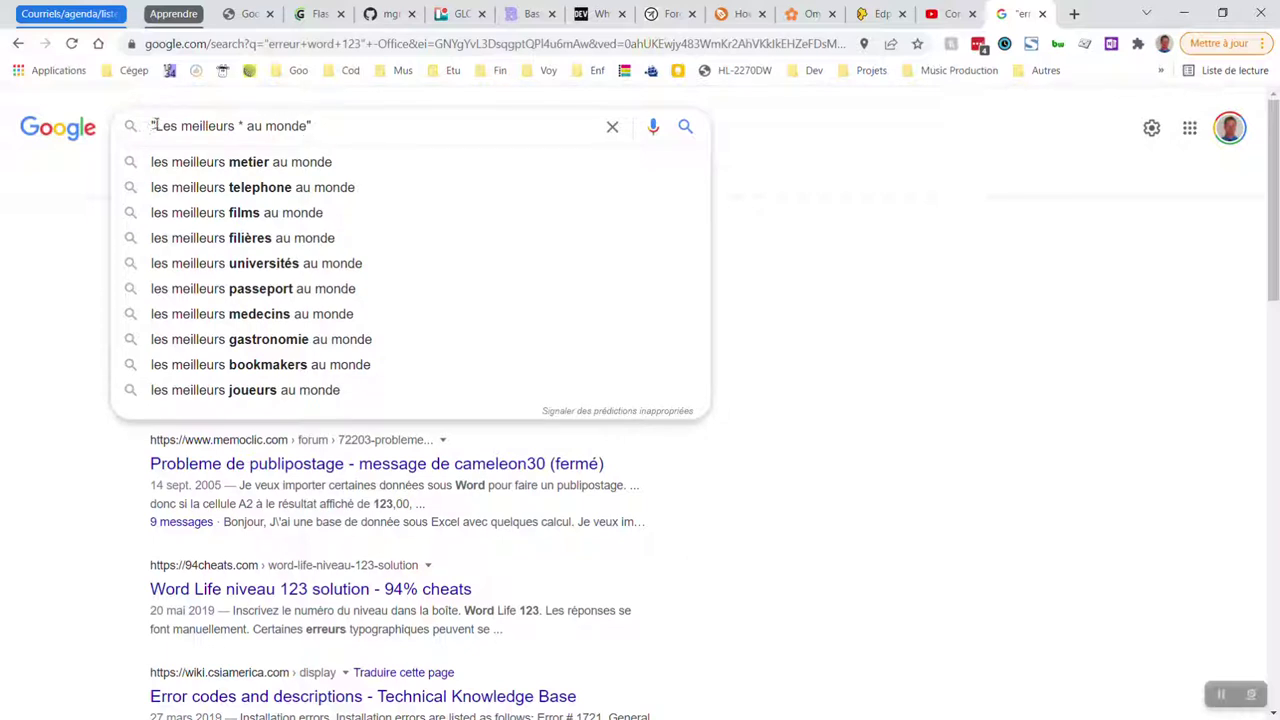
- Highlight the asterisk in the wildcard query, and run the search, completing the robot check
double_click(238, 125)
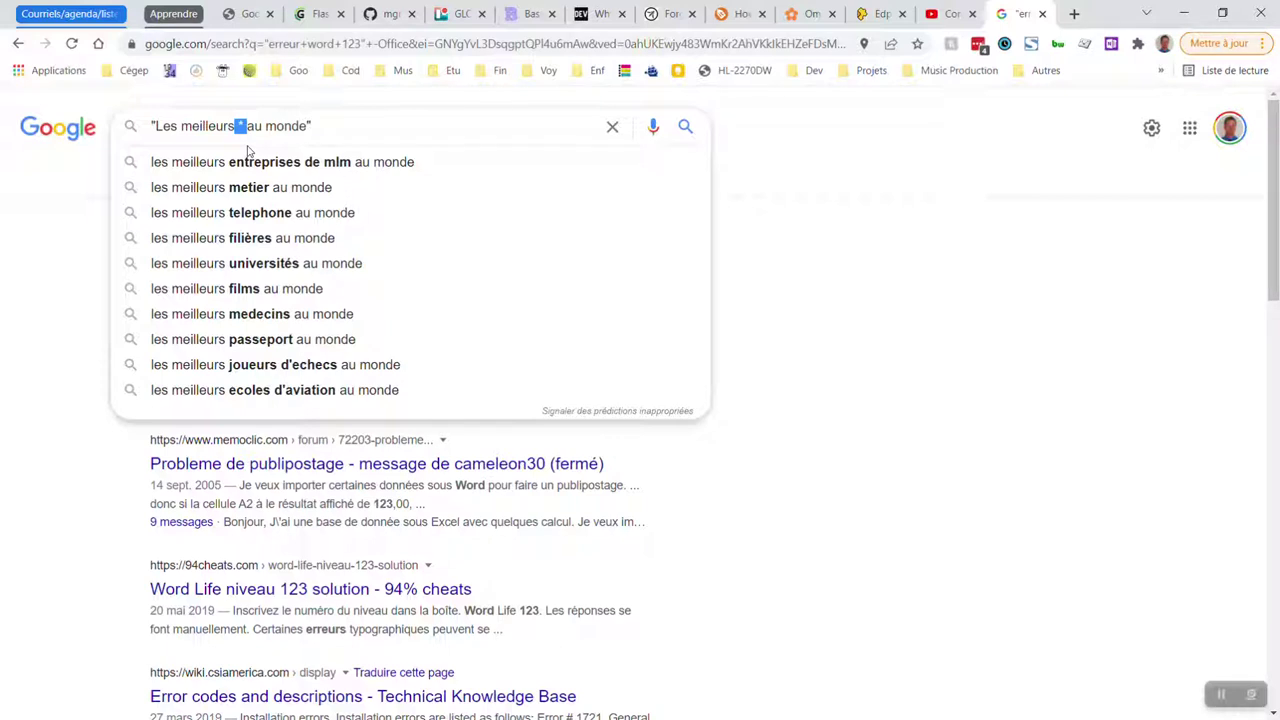
left_click(389, 126)
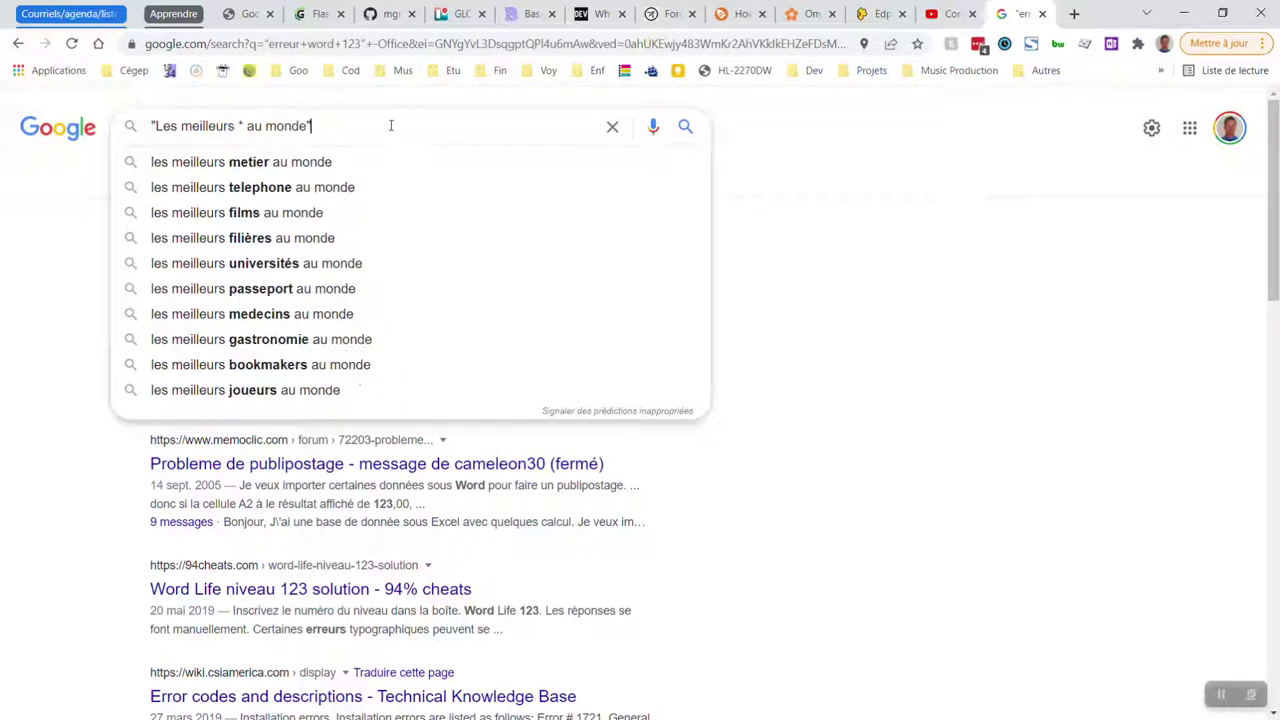
key("Return")
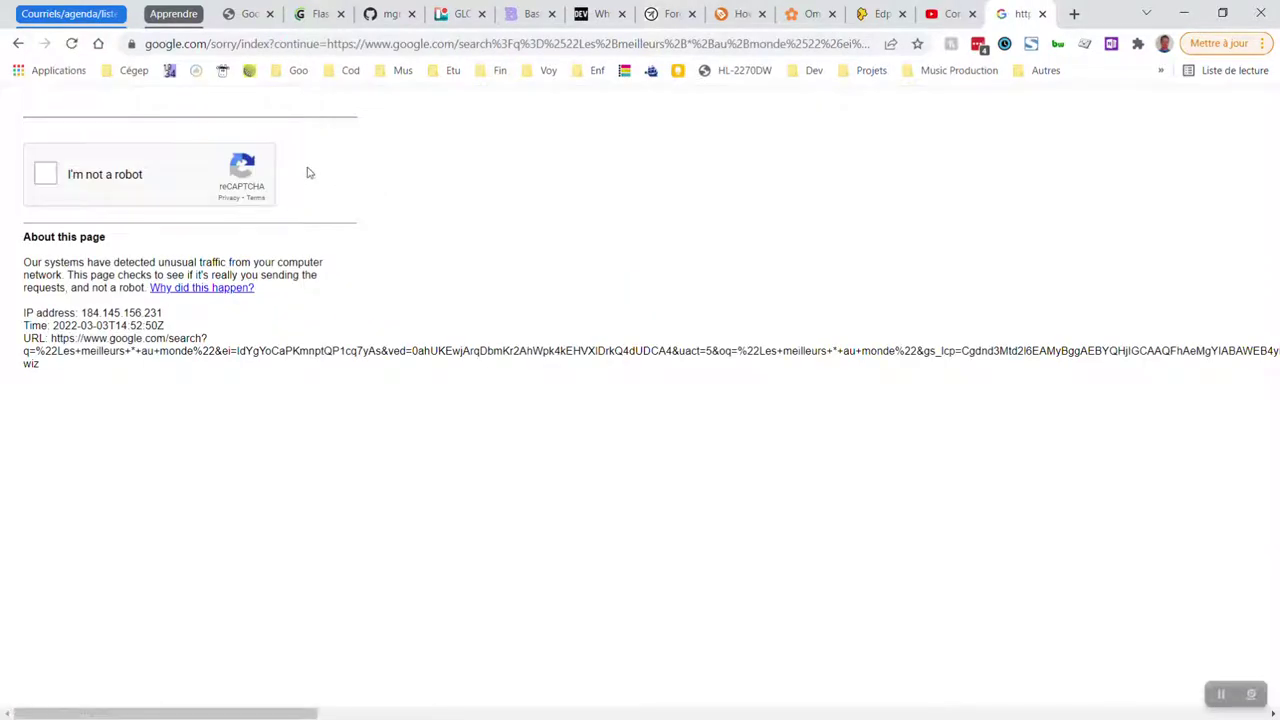
left_click(46, 175)
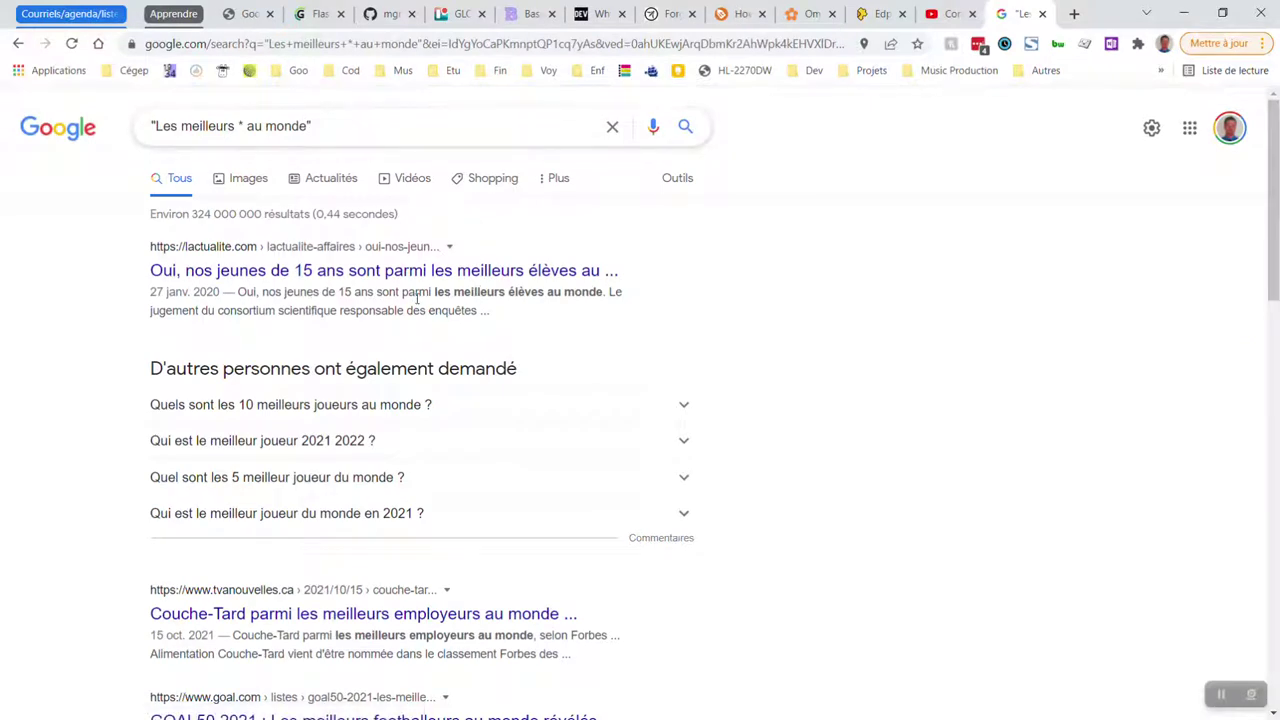
- Highlight the words standing in for the asterisk in the result snippets: élèves, employeurs and footballeurs
double_click(525, 292)
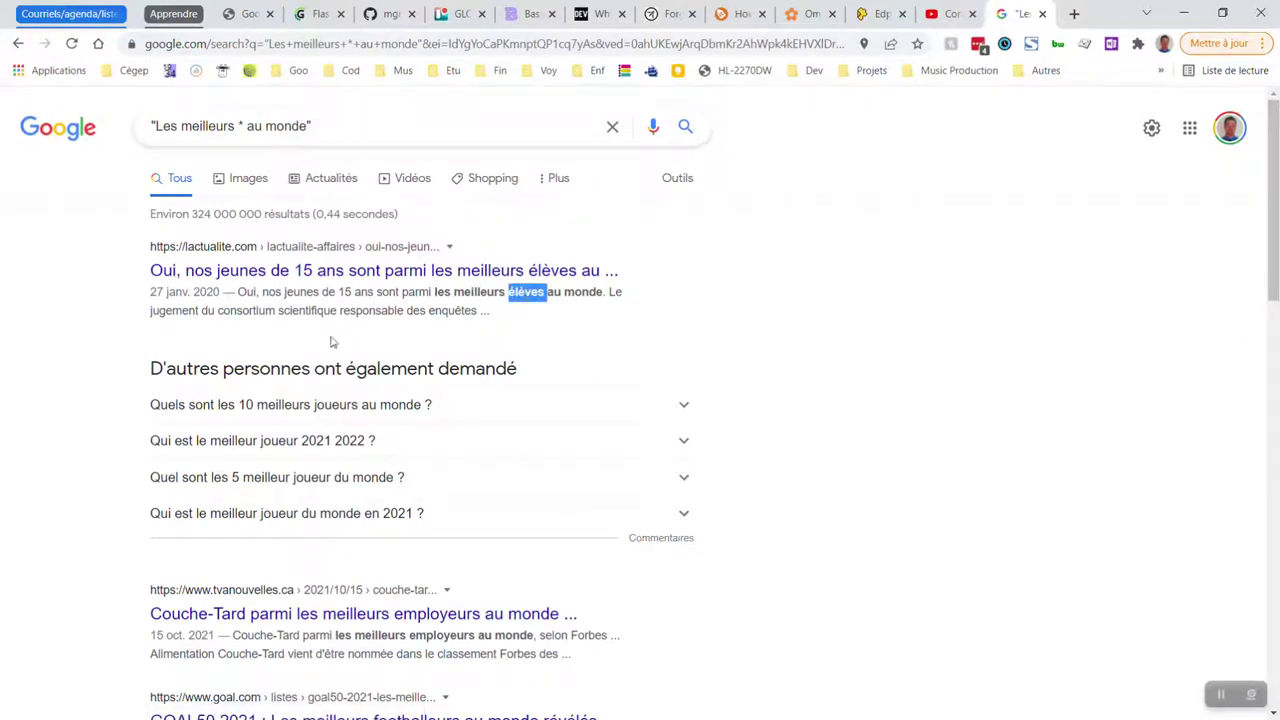
scroll(330, 342, "down", 2)
double_click(441, 468)
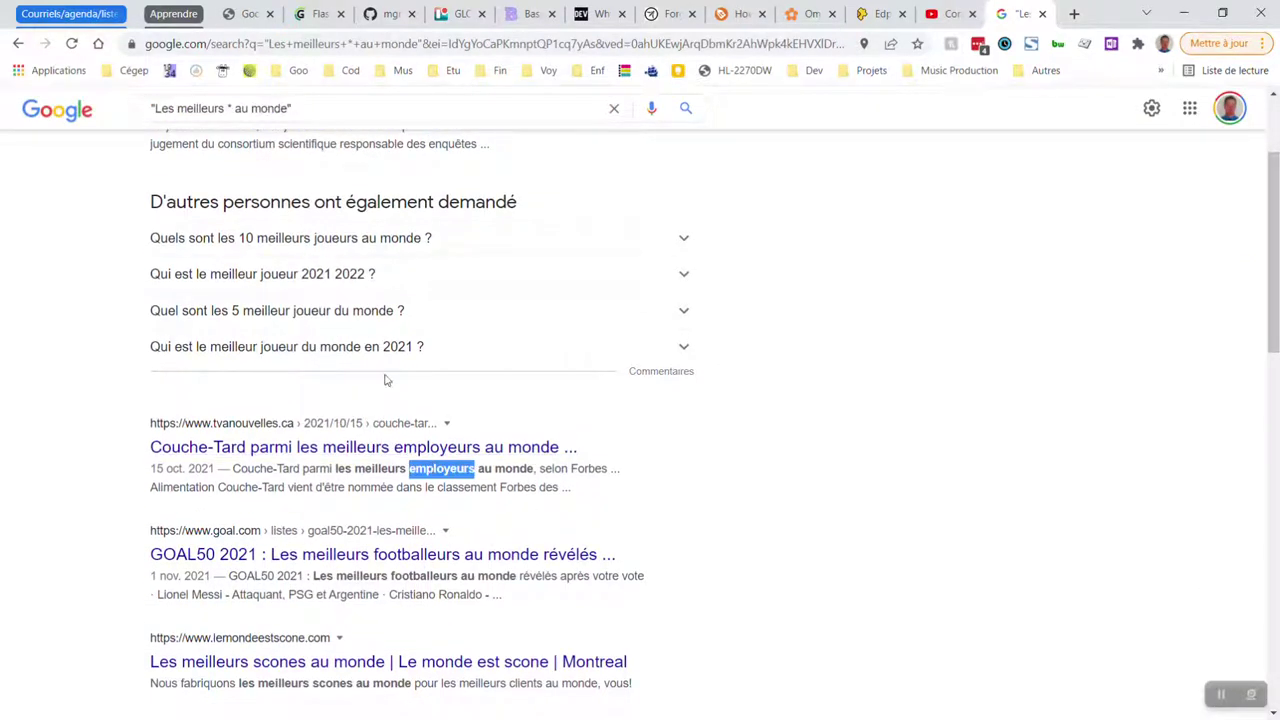
scroll(386, 380, "down", 2)
double_click(424, 413)
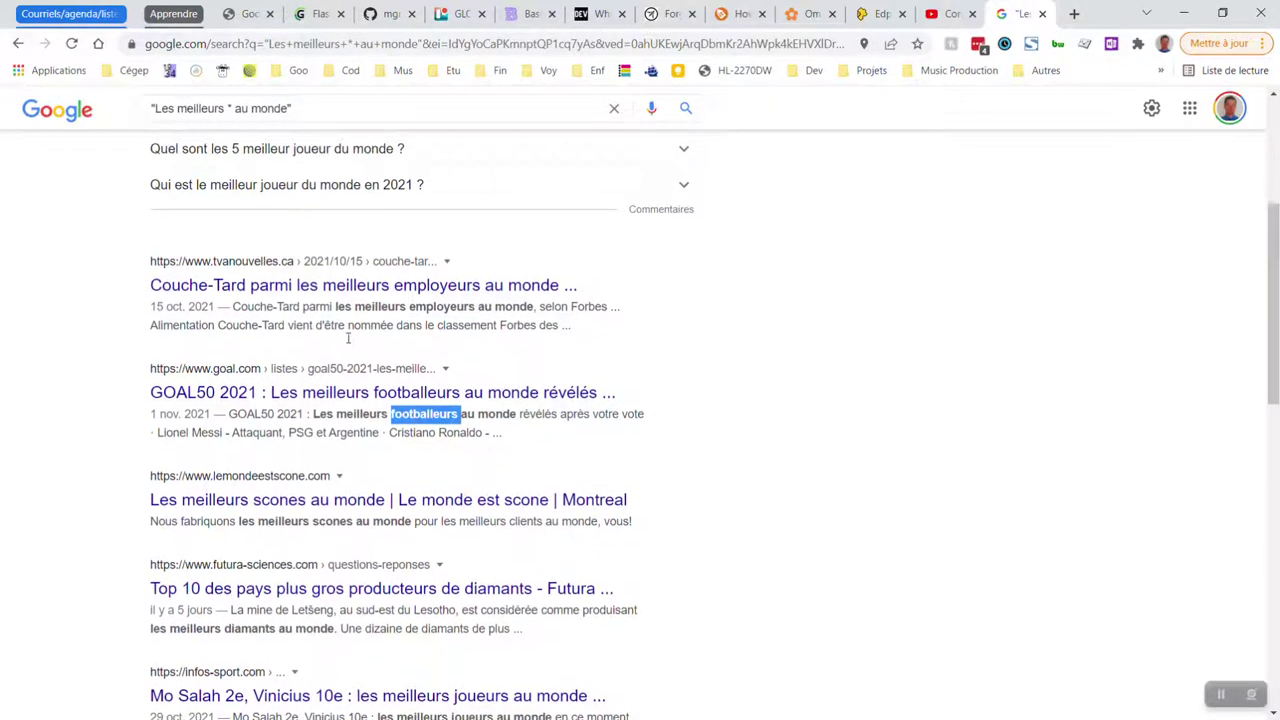
scroll(350, 338, "up", 4)
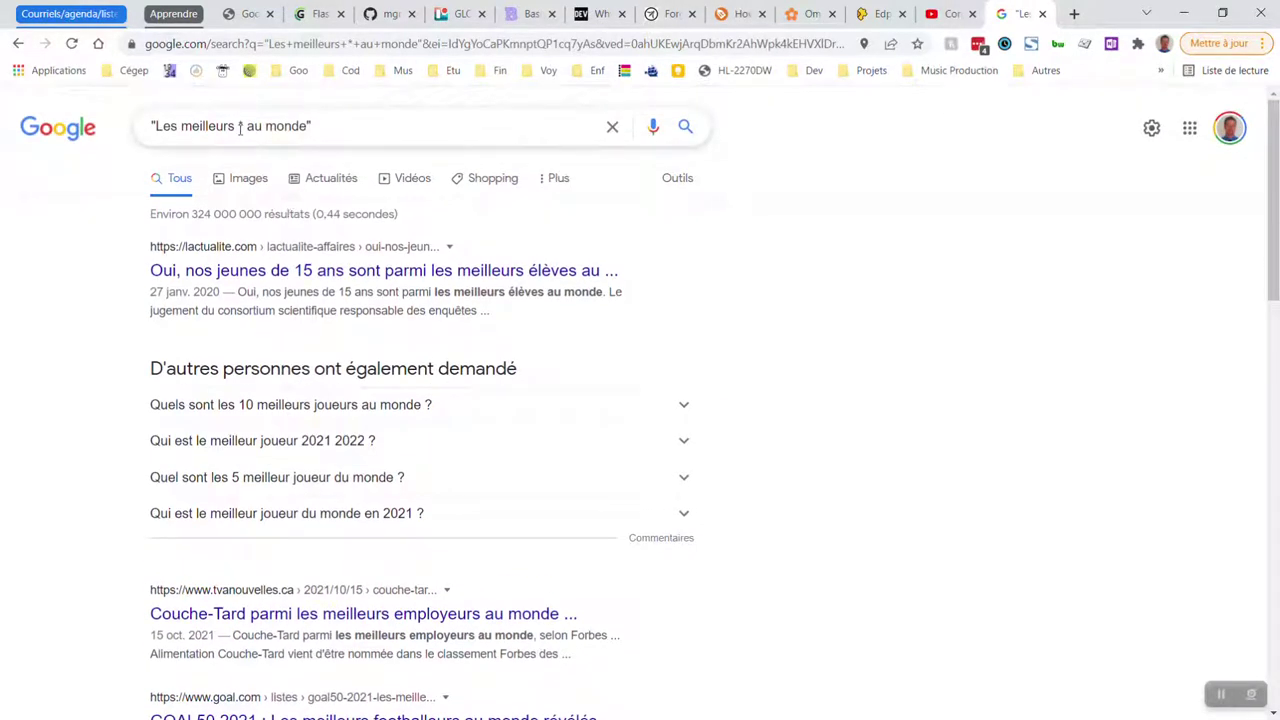
- Check the asterisk in the query and highlight the number of results for the wildcard search
left_click(242, 126)
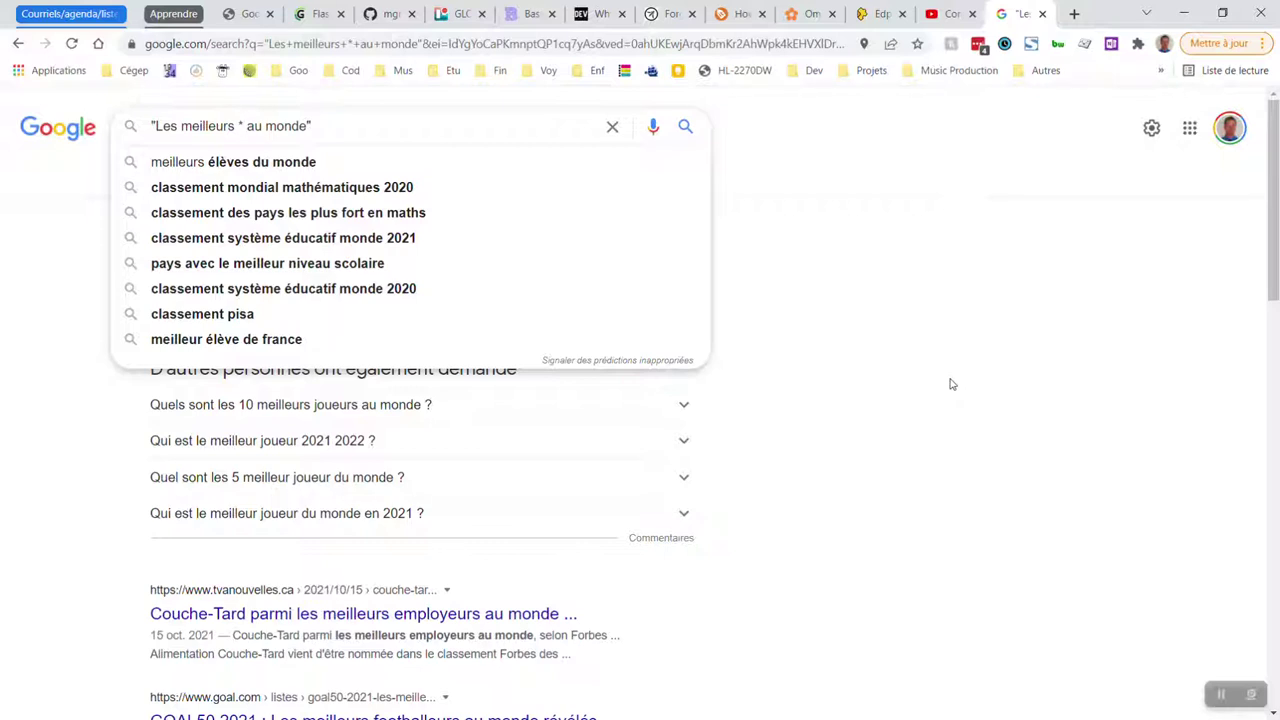
left_click(950, 382)
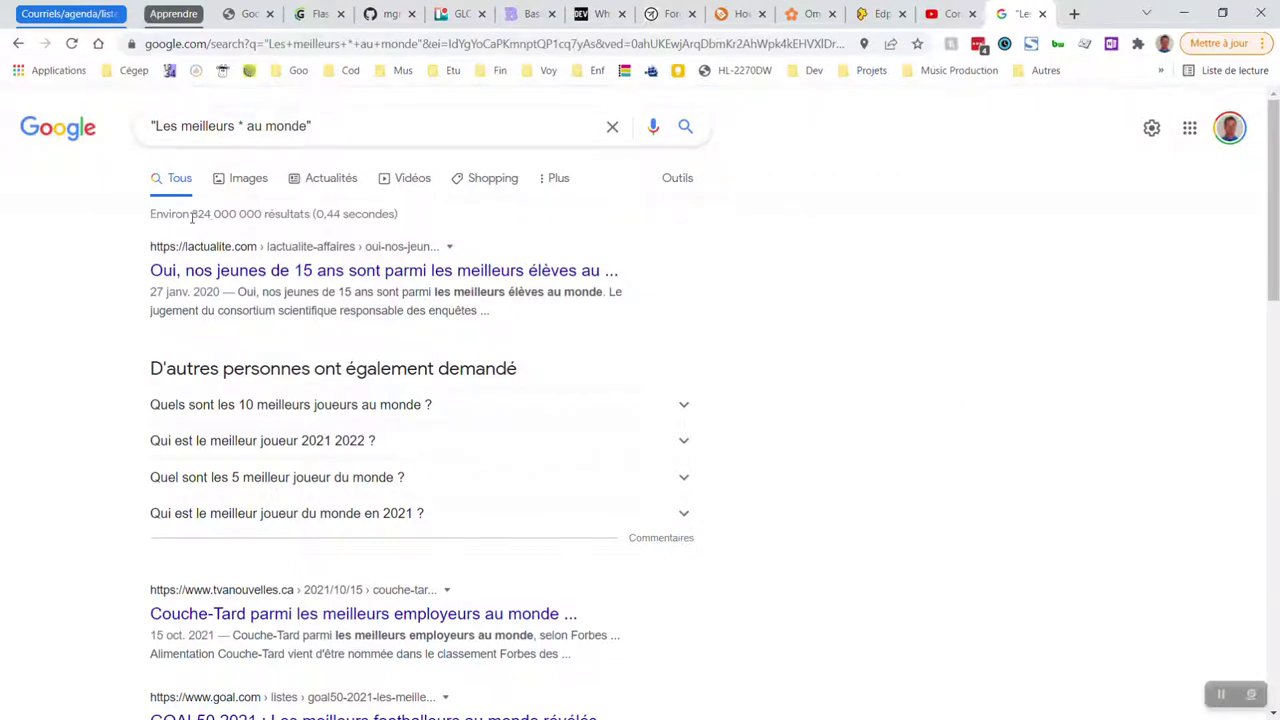
left_click_drag(191, 214, 262, 214)
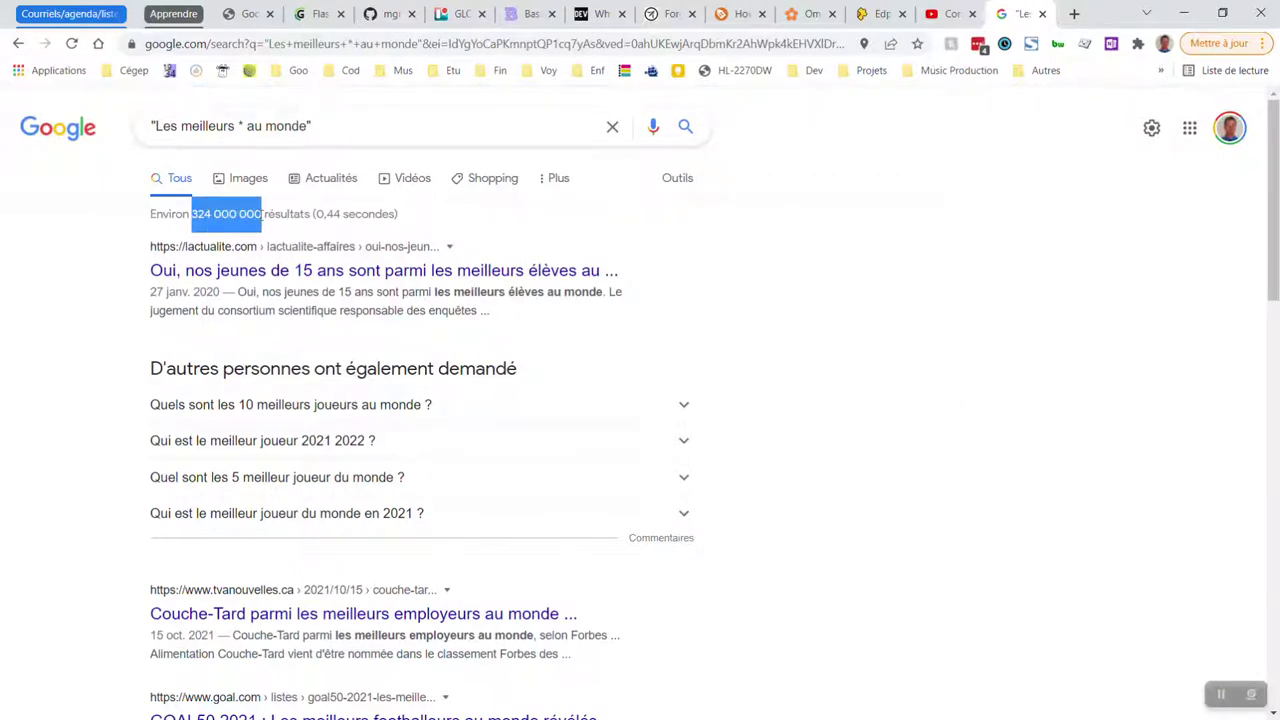